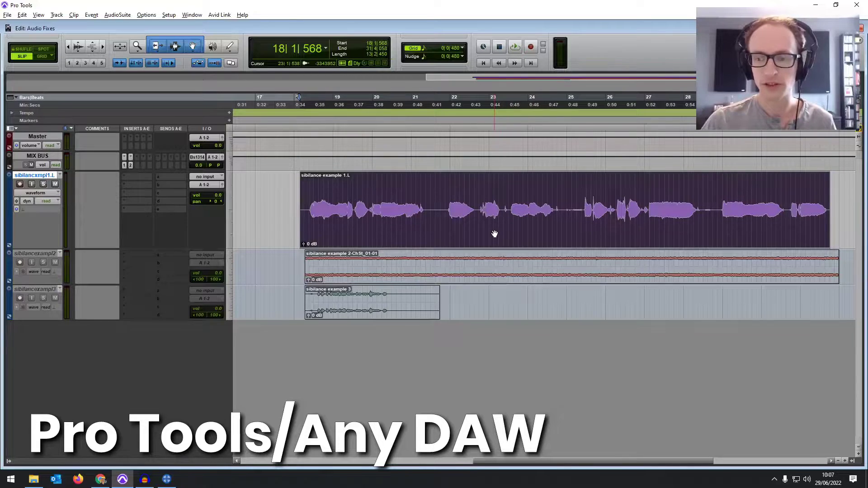
# - Play the sibilant vocal from the start and then from an earlier point in the clip
pyautogui.press('space')
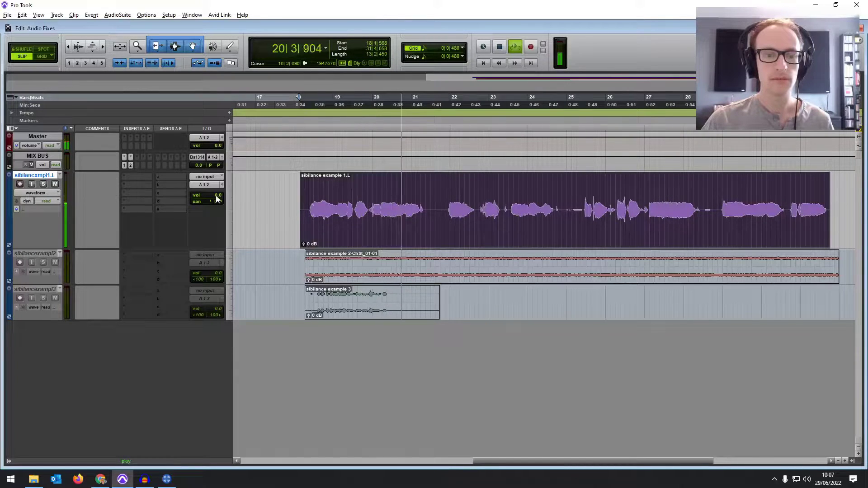
pyautogui.press('space')
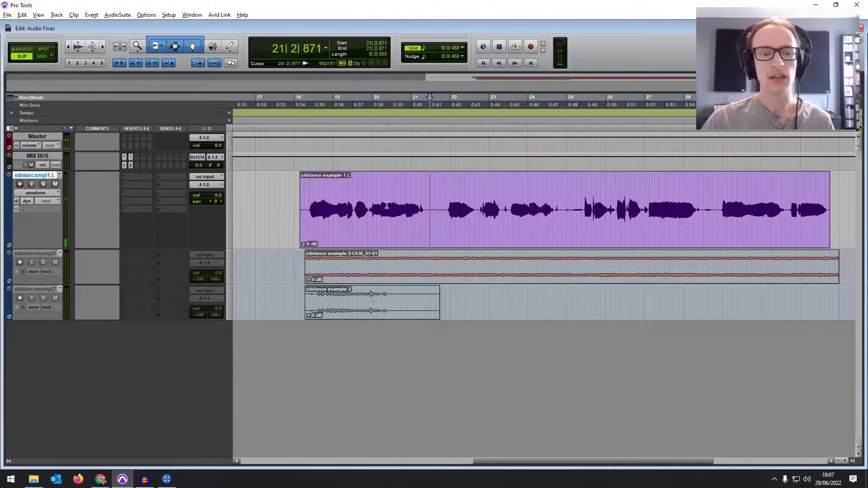
pyautogui.click(309, 201)
pyautogui.press('space')
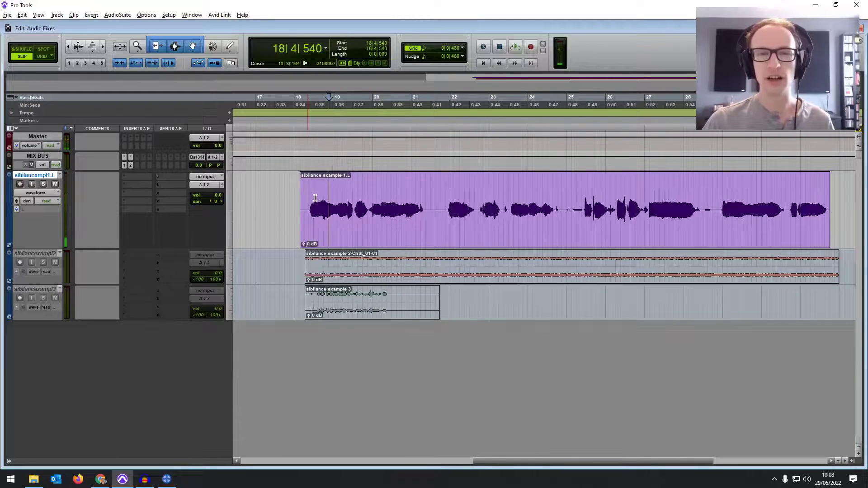
# - Play the vocal from around bar 20 to hear its harsh S sounds
pyautogui.click(421, 197)
pyautogui.click(419, 196)
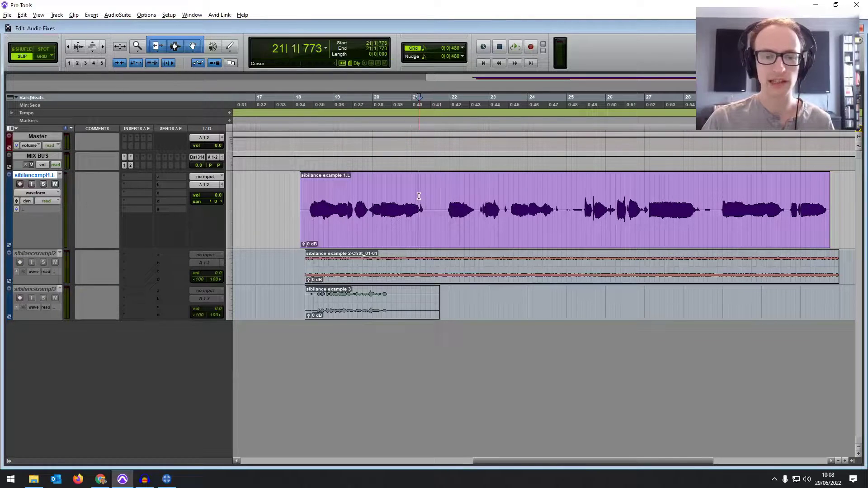
pyautogui.click(419, 196)
pyautogui.click(410, 196)
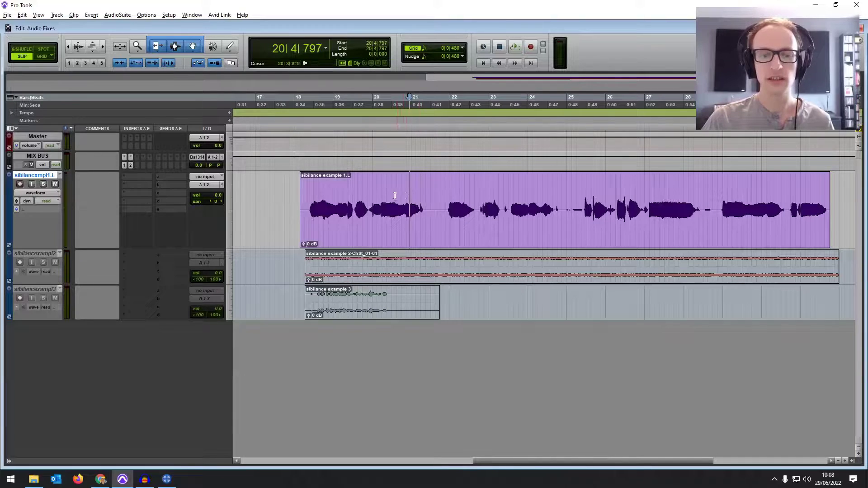
pyautogui.click(391, 195)
pyautogui.click(400, 196)
pyautogui.press('space')
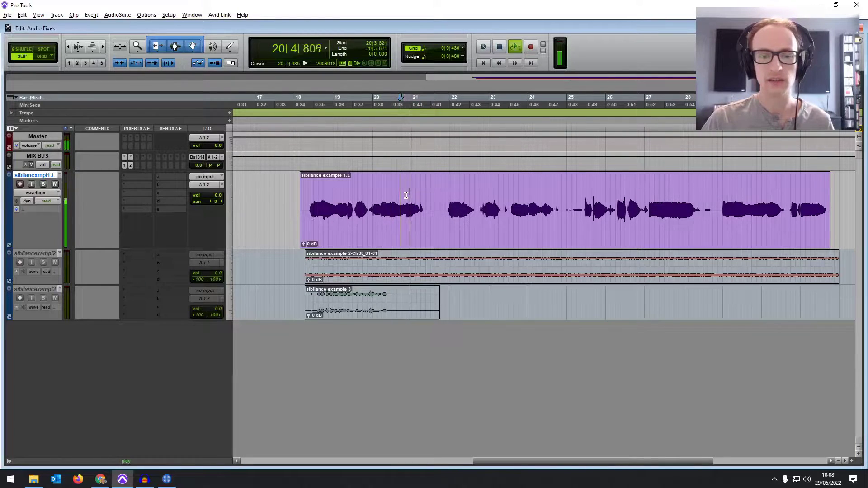
pyautogui.press('space')
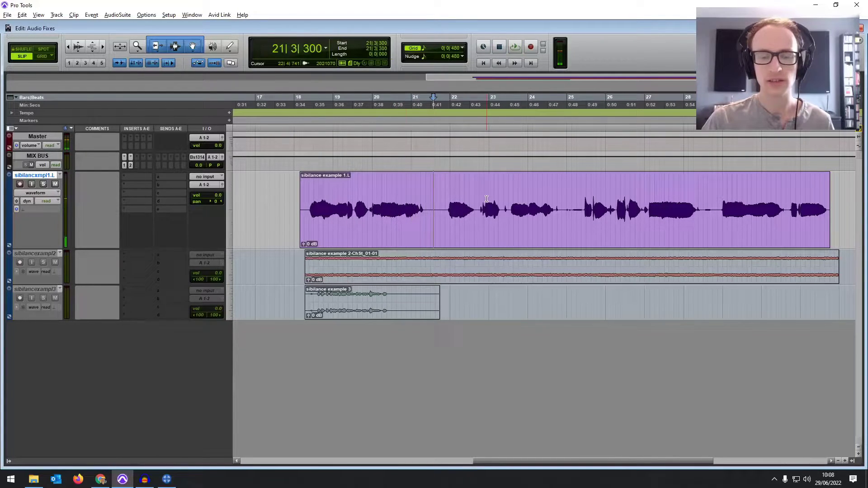
# - Play from just before bar 22, then select the clip and set a point at bar 21
pyautogui.click(446, 198)
pyautogui.press('space')
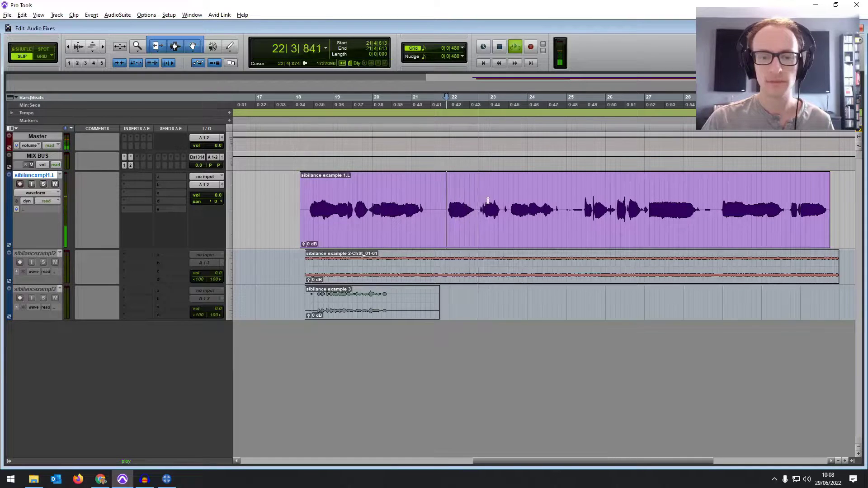
pyautogui.press('space')
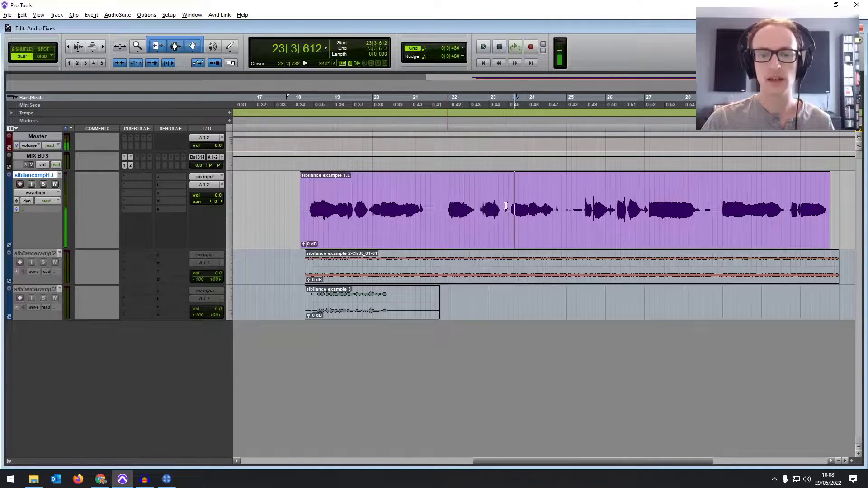
pyautogui.click(485, 225)
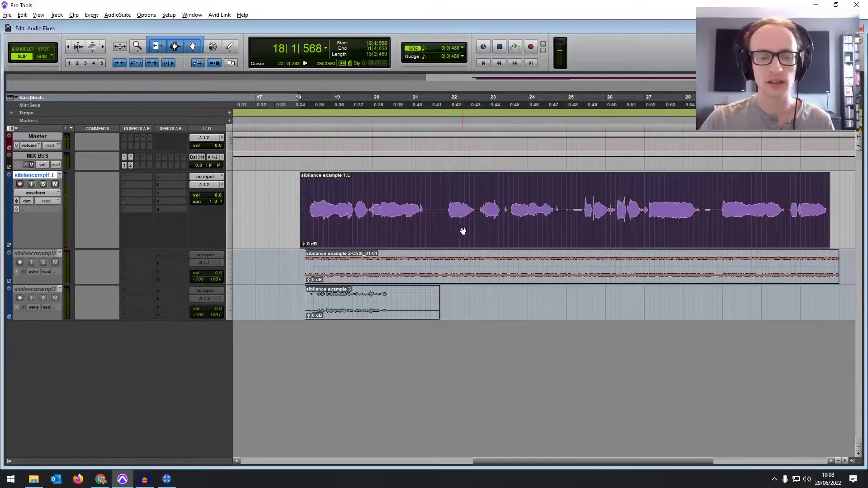
pyautogui.hscroll(3, 463, 230)
pyautogui.hscroll(-1, 397, 217)
pyautogui.click(387, 199)
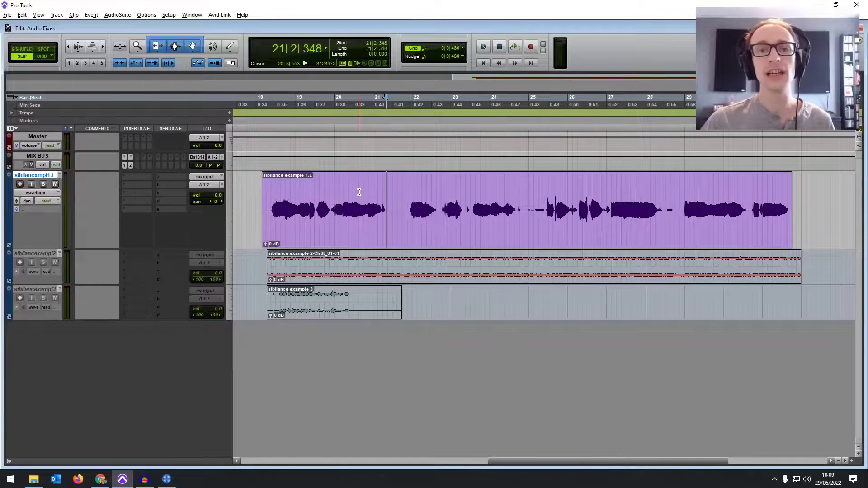
pyautogui.click(133, 178)
# - Insert Dyn3 De-Esser (mono) on the vocal track, lowering its frequency from 7.0 to 6.0 kHz with HF Only
pyautogui.click(148, 191)
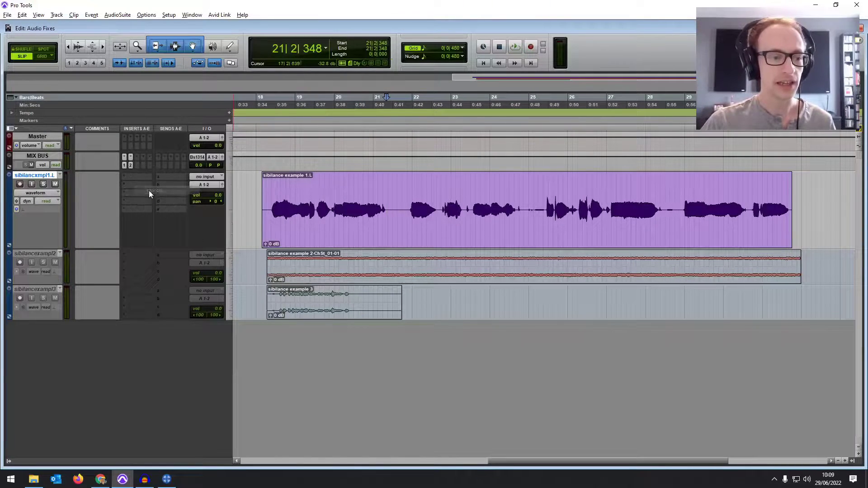
pyautogui.write('de-')
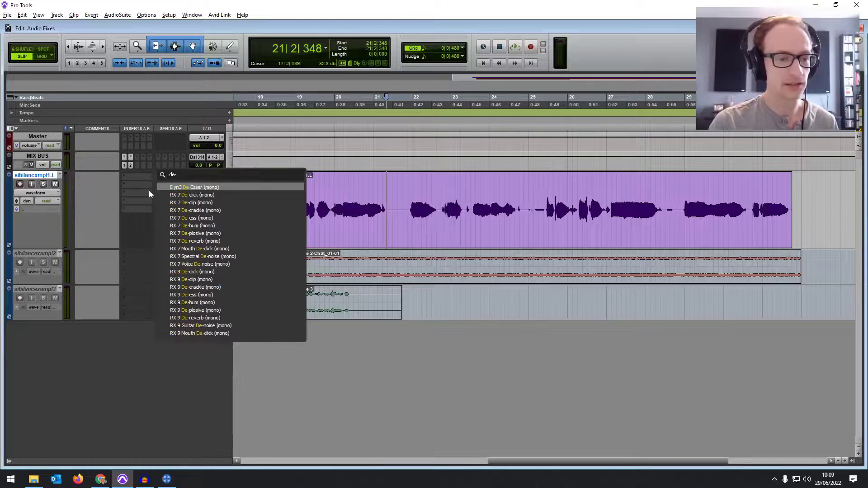
pyautogui.click(188, 186)
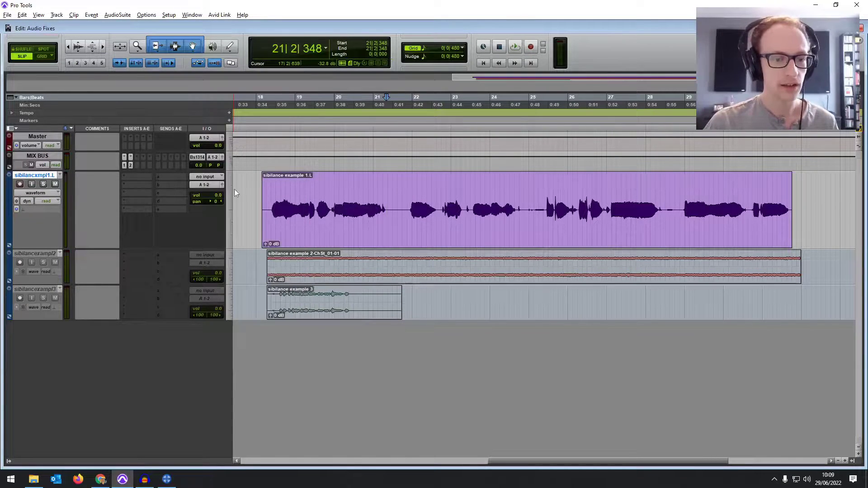
pyautogui.moveTo(254, 130); pyautogui.dragTo(192, 200)
pyautogui.click(334, 220)
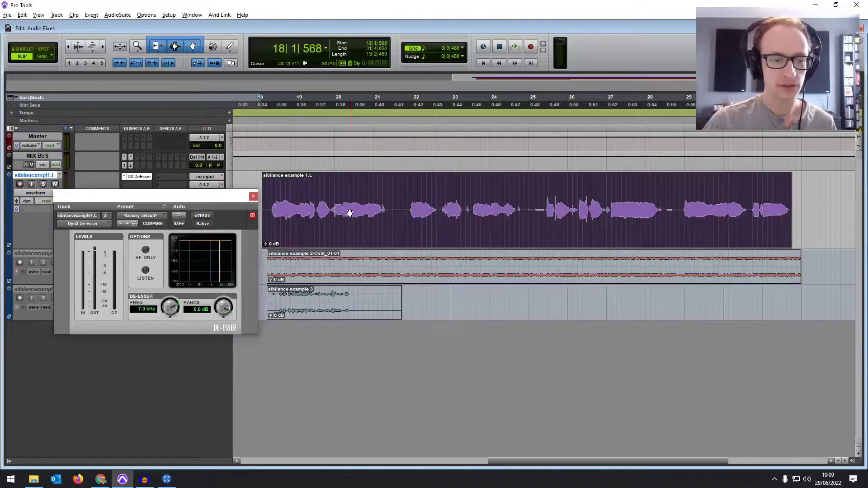
pyautogui.moveTo(221, 201); pyautogui.dragTo(223, 193)
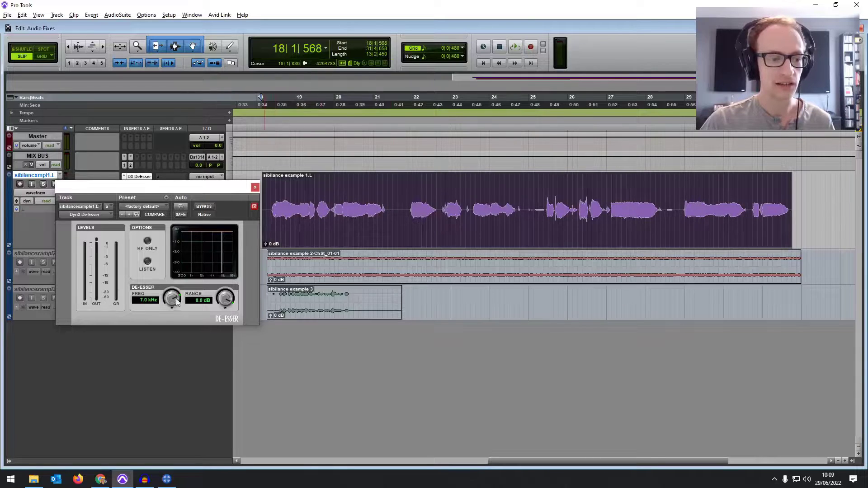
pyautogui.moveTo(171, 301); pyautogui.dragTo(164, 312)
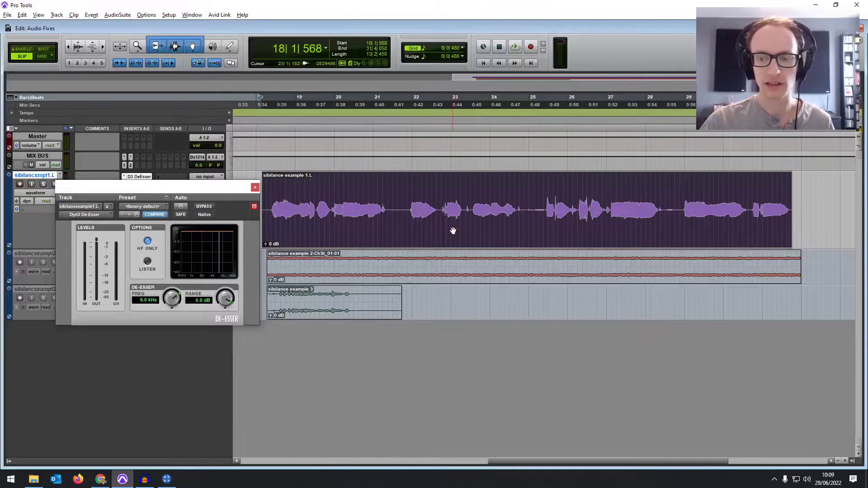
# - Deepen the De-Esser range step by step to -8.1 dB while replaying the vocal around bars 25–26
pyautogui.press('space')
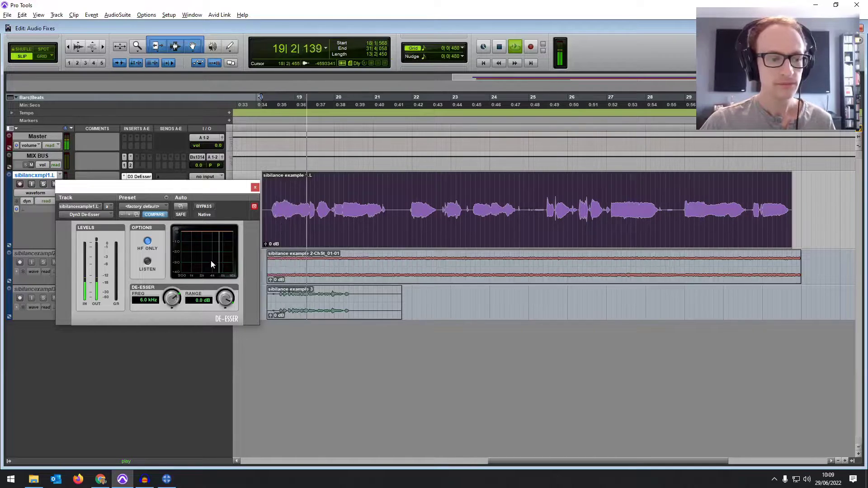
pyautogui.moveTo(220, 307); pyautogui.dragTo(211, 327)
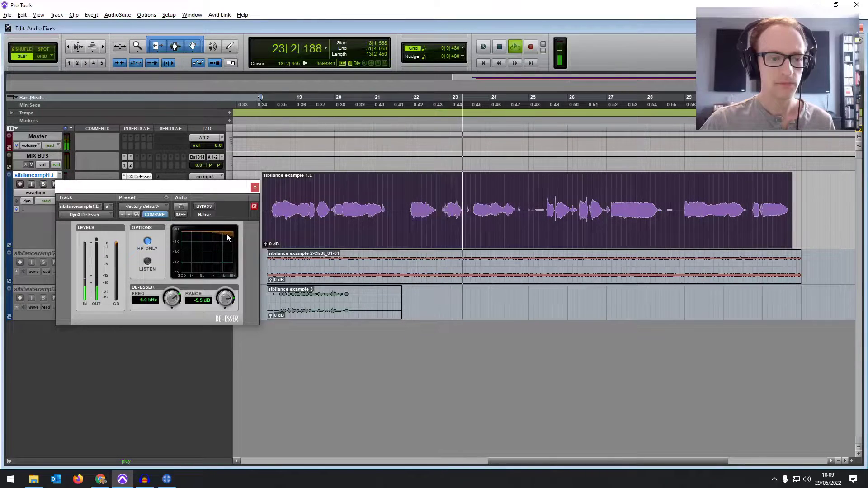
pyautogui.press('space')
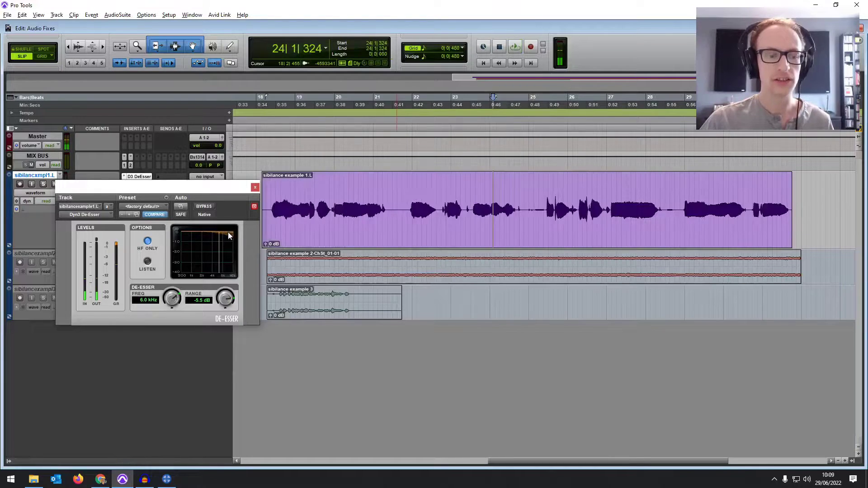
pyautogui.click(424, 239)
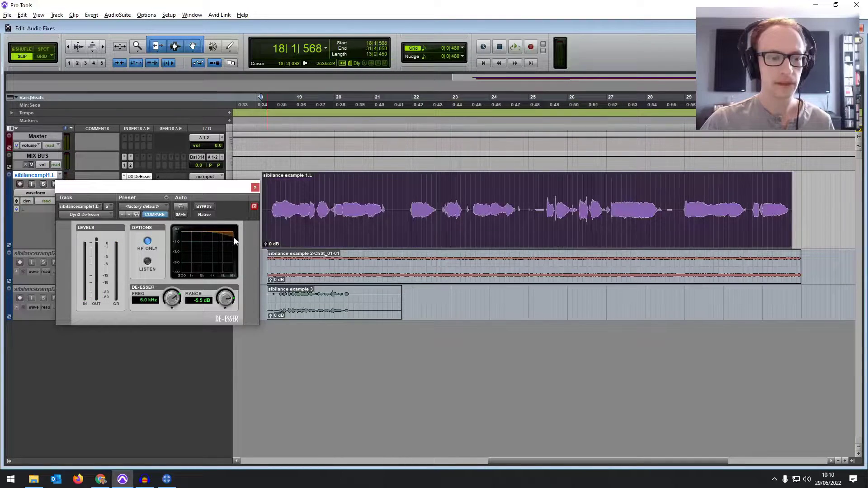
pyautogui.press('space')
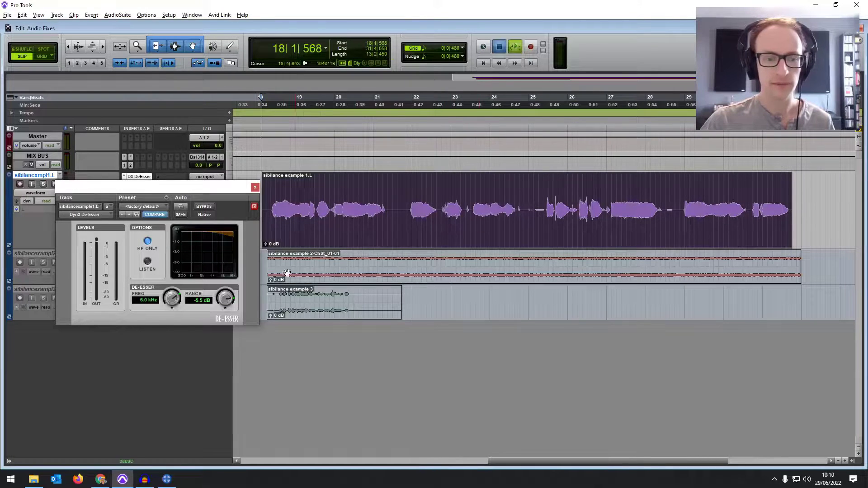
pyautogui.moveTo(224, 306); pyautogui.dragTo(224, 308)
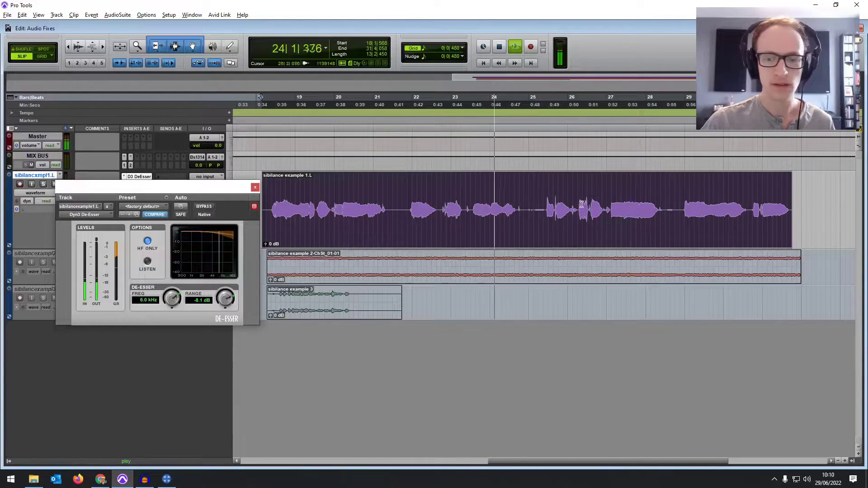
pyautogui.press('space')
pyautogui.click(543, 197)
pyautogui.click(546, 194)
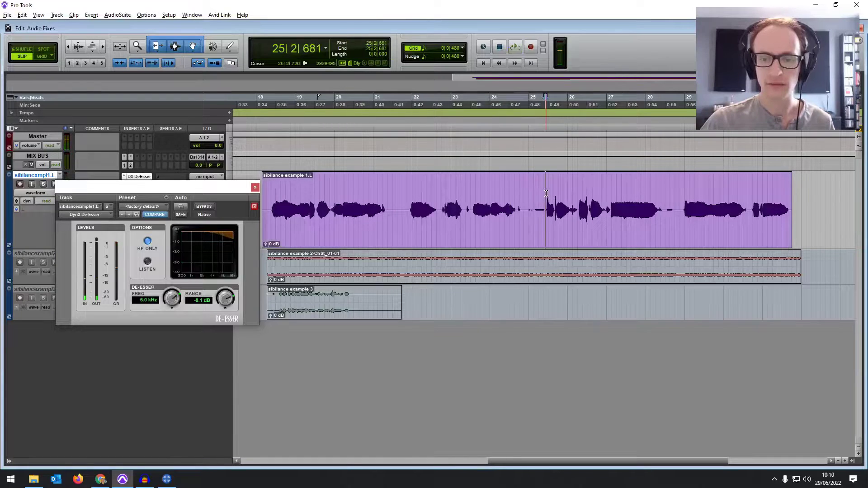
pyautogui.press('space')
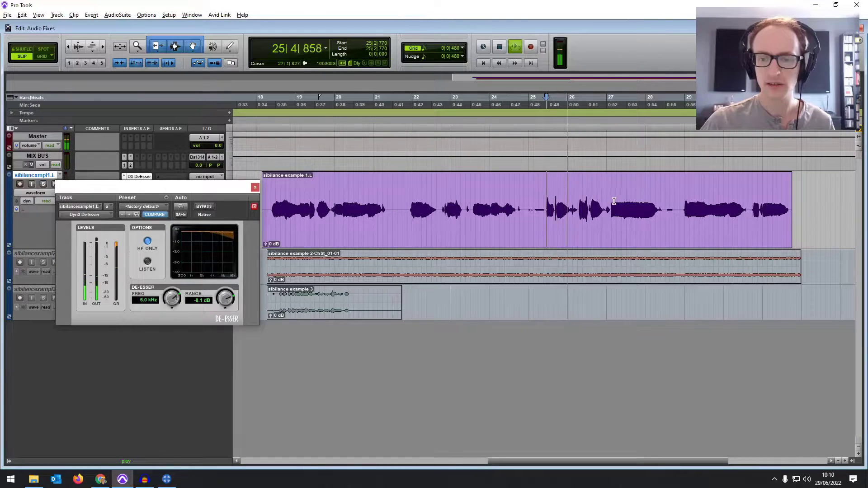
pyautogui.click(583, 199)
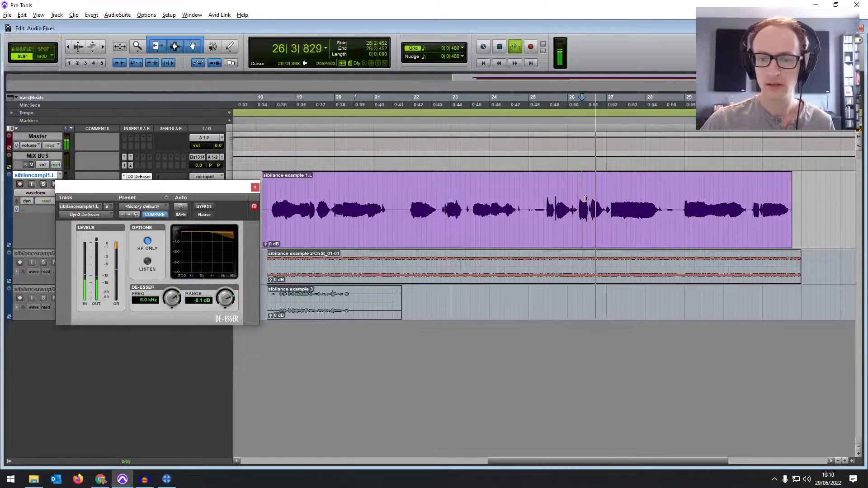
pyautogui.moveTo(579, 200); pyautogui.dragTo(606, 200)
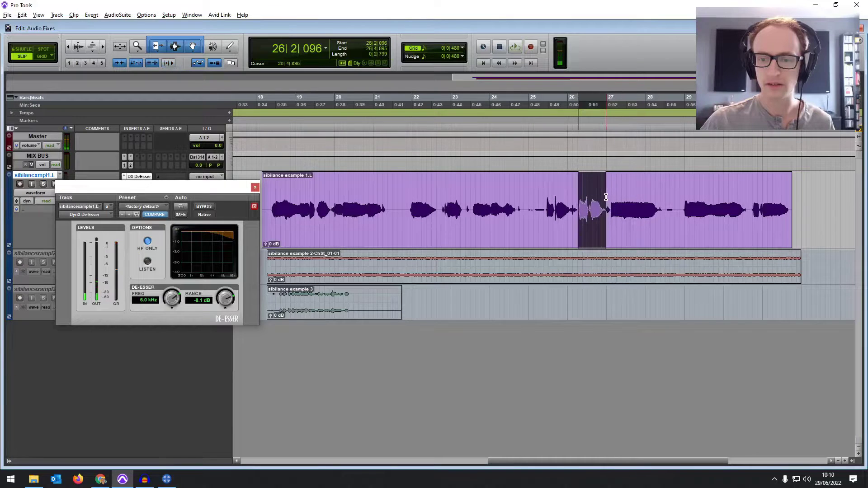
pyautogui.press('space')
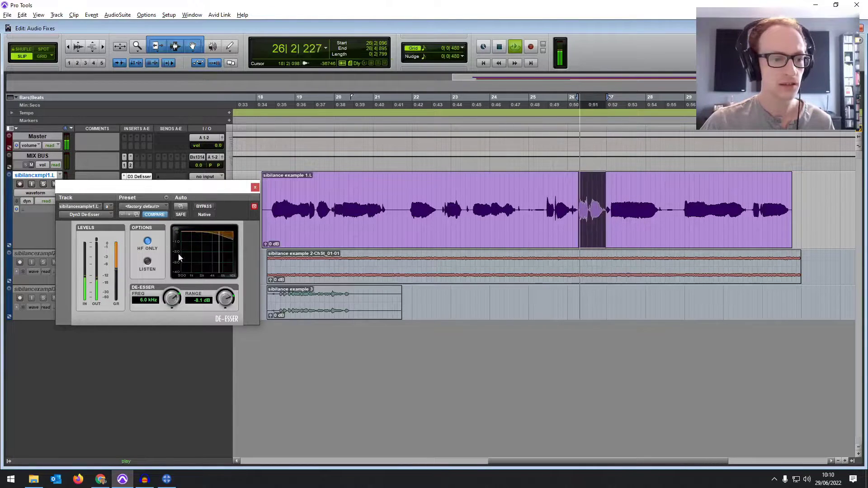
pyautogui.click(208, 207)
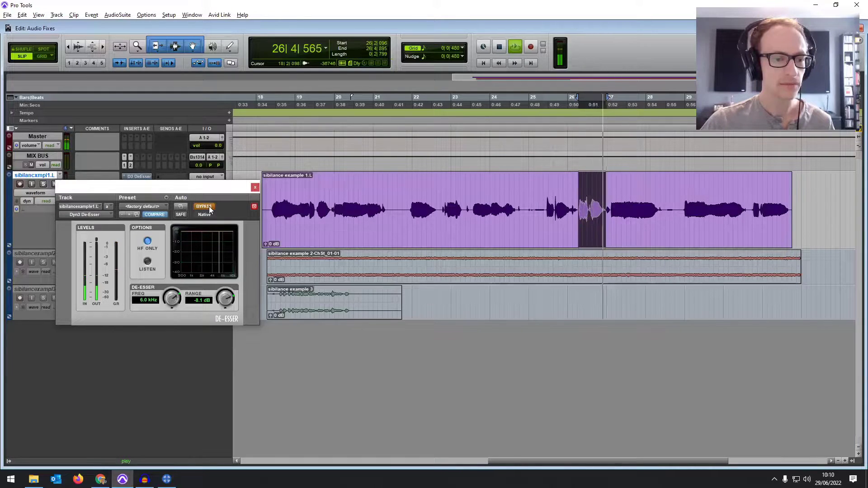
pyautogui.click(208, 206)
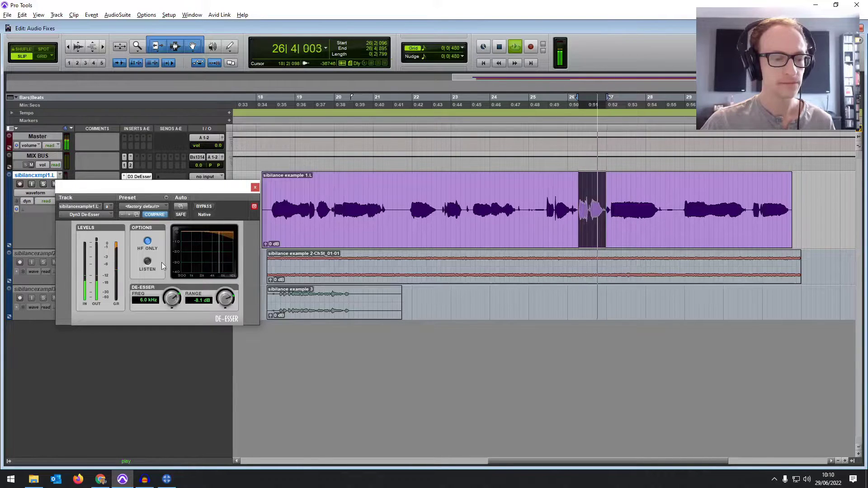
pyautogui.press('space')
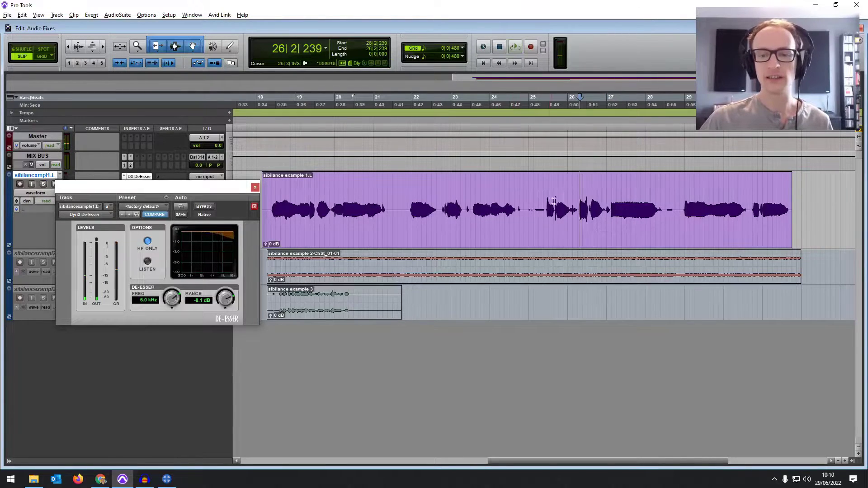
pyautogui.moveTo(576, 201); pyautogui.dragTo(610, 198)
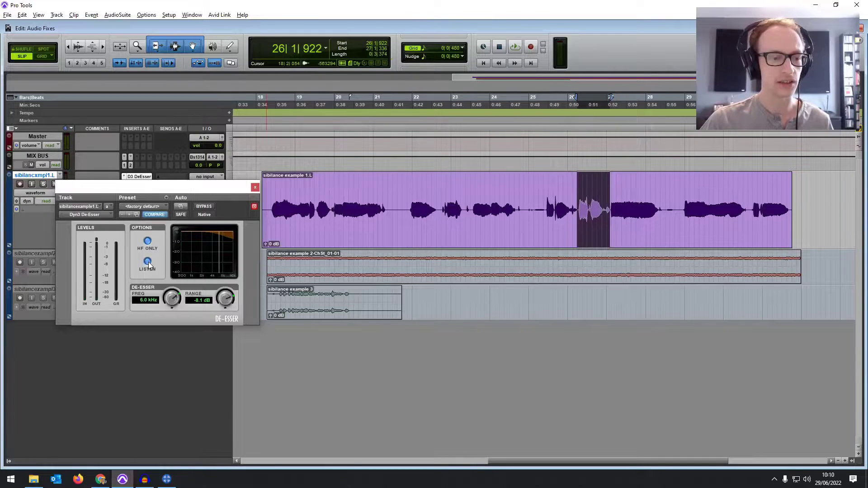
pyautogui.press('space')
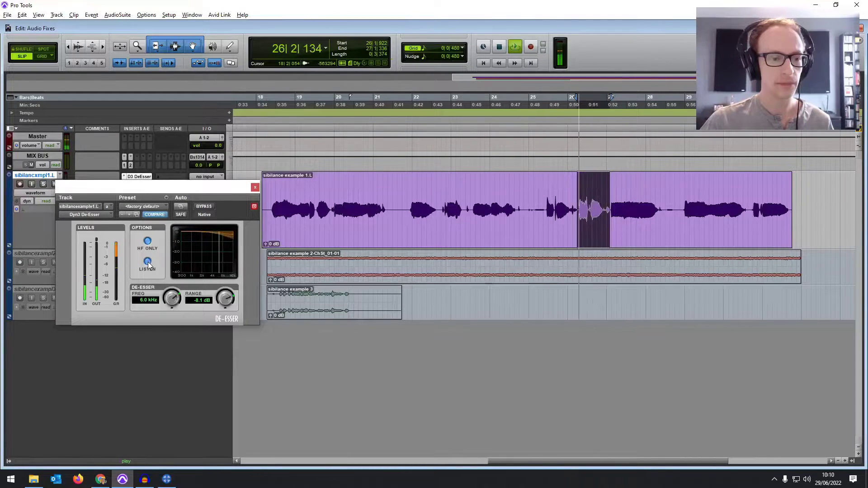
pyautogui.press('space')
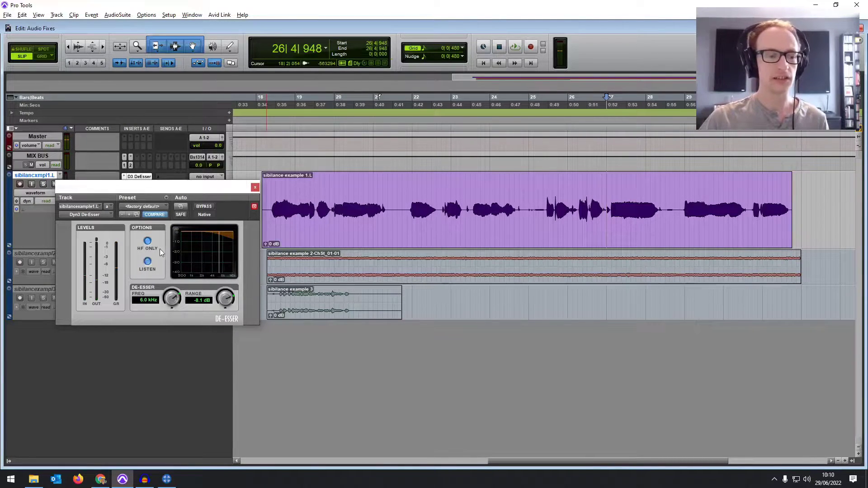
# - Close the De-Esser window and start a plug-in search on an empty insert slot
pyautogui.click(255, 188)
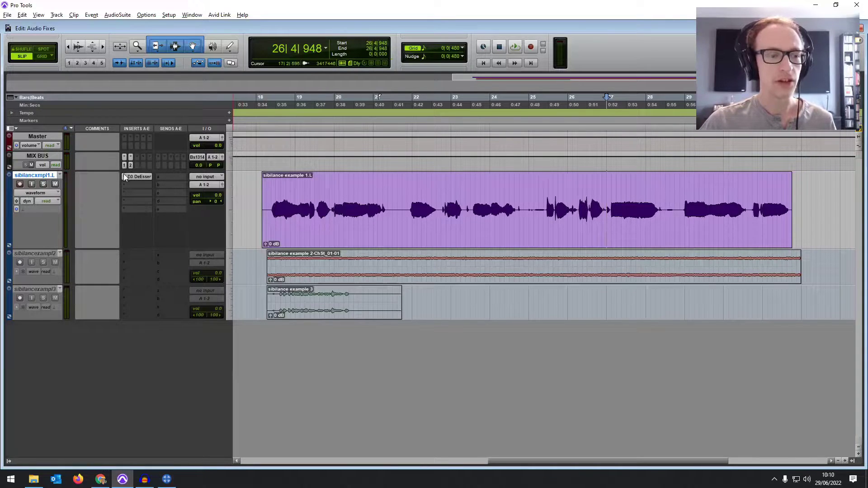
pyautogui.click(124, 176)
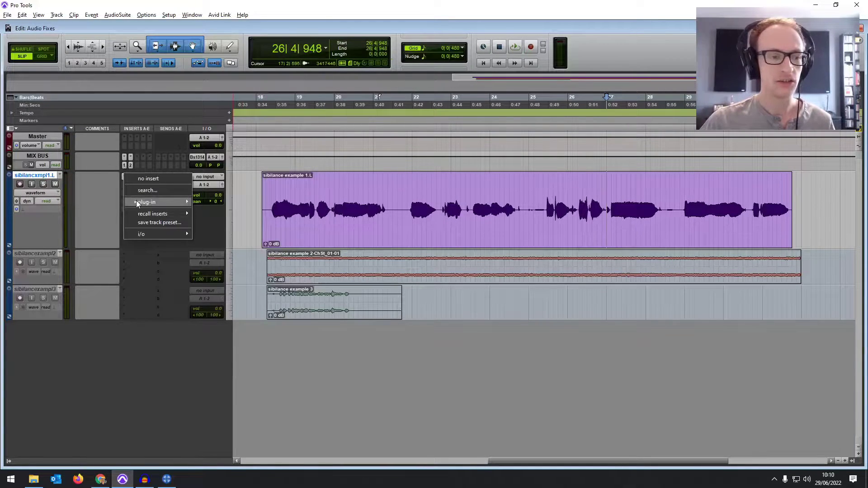
pyautogui.moveTo(137, 202)
pyautogui.moveTo(226, 203)
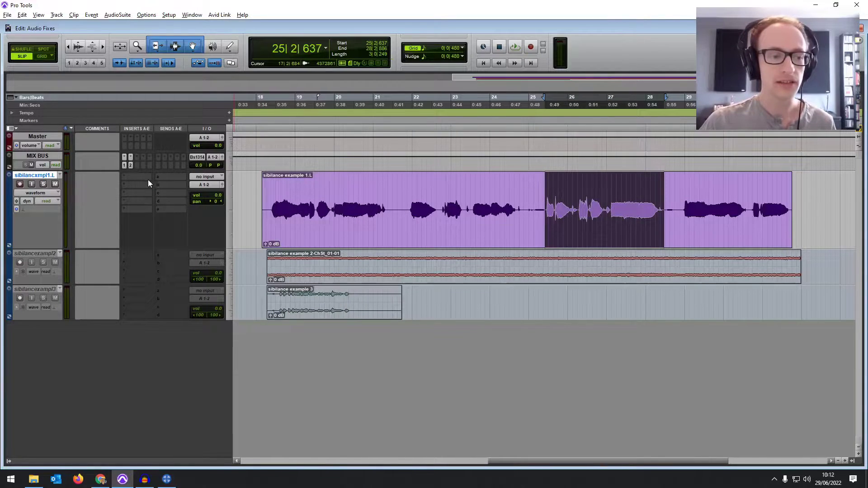
pyautogui.click(147, 179)
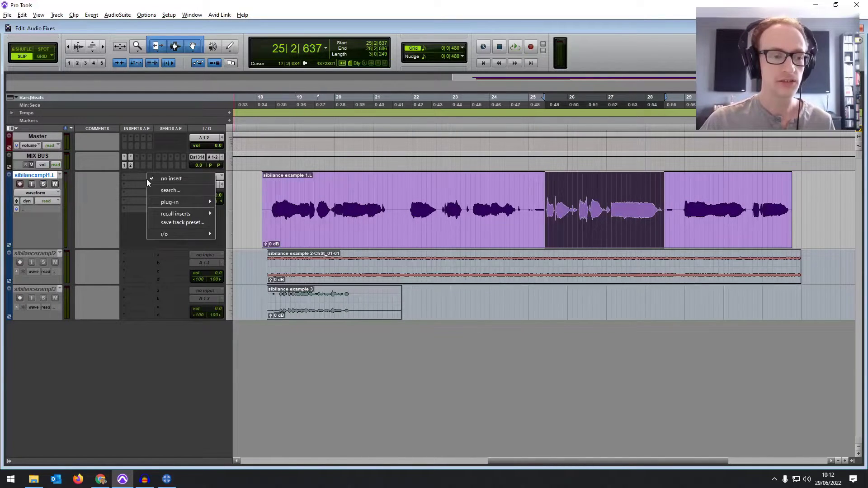
pyautogui.click(170, 190)
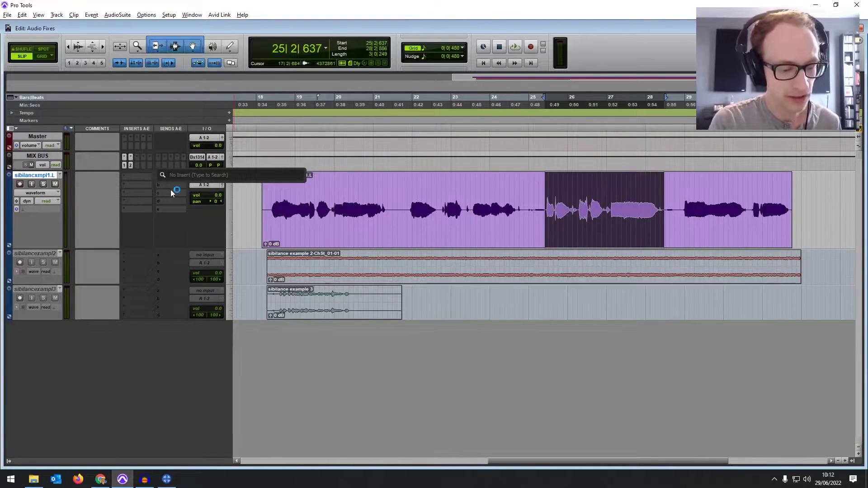
# - Insert C6 (mono) with the C6 Full Reset preset, crossovers lowered to 1499 Hz and about 4 kHz
pyautogui.write('c6')
pyautogui.click(170, 189)
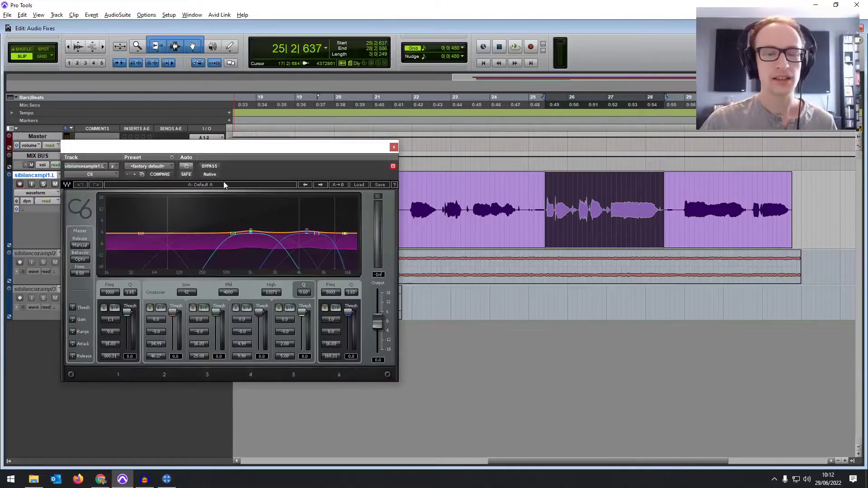
pyautogui.click(359, 185)
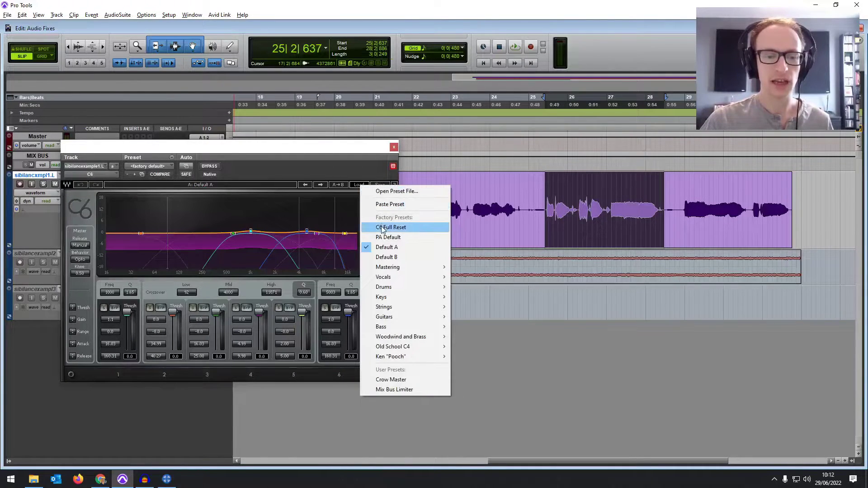
pyautogui.click(397, 228)
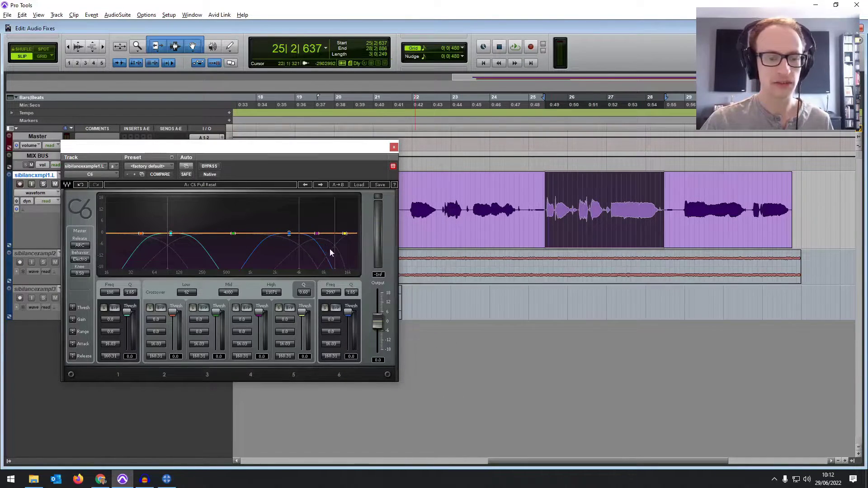
pyautogui.moveTo(300, 256); pyautogui.dragTo(265, 255)
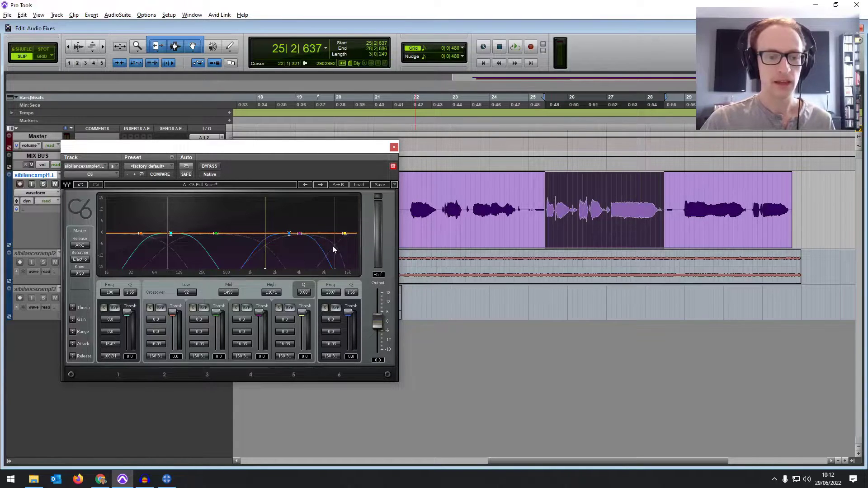
pyautogui.moveTo(335, 245); pyautogui.dragTo(297, 245)
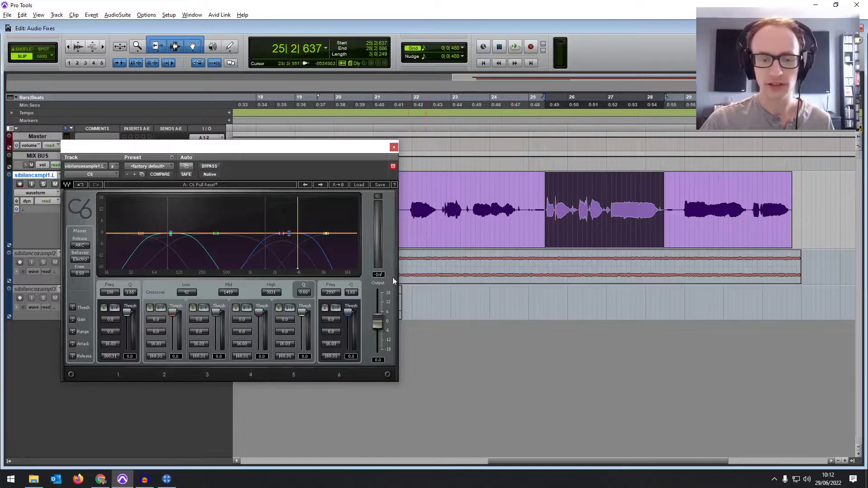
# - Lower band 5 threshold below -10.7 and set its range to -3.0, then select a sibilant passage
pyautogui.moveTo(304, 317); pyautogui.dragTo(302, 322)
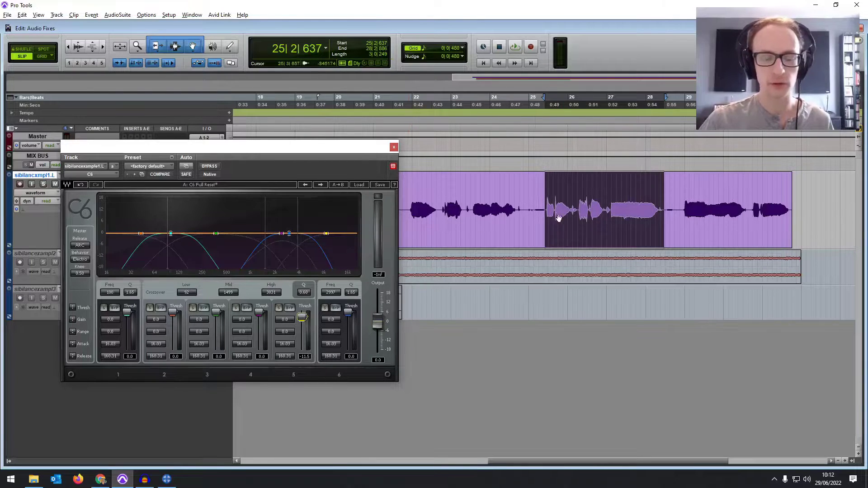
pyautogui.press('space')
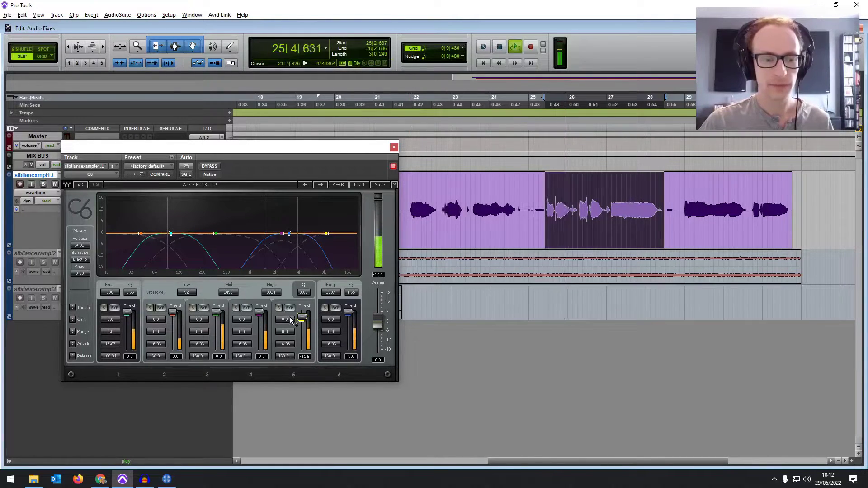
pyautogui.moveTo(302, 317); pyautogui.dragTo(302, 323)
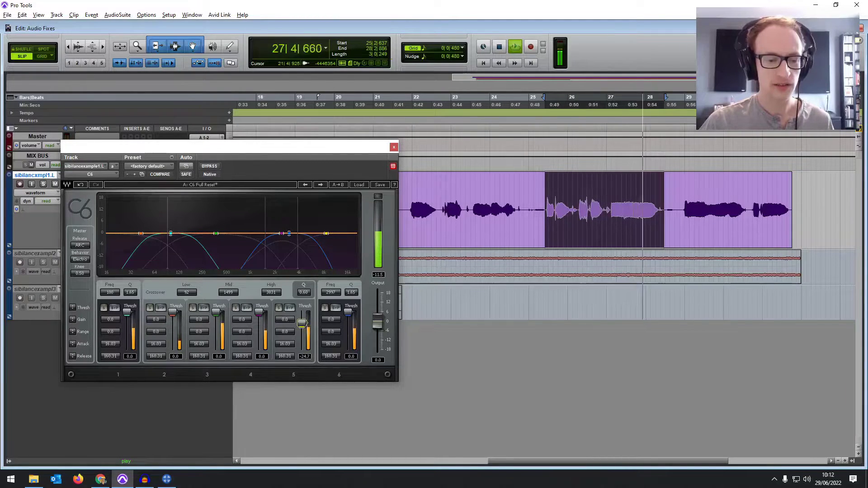
pyautogui.moveTo(285, 331); pyautogui.dragTo(285, 345)
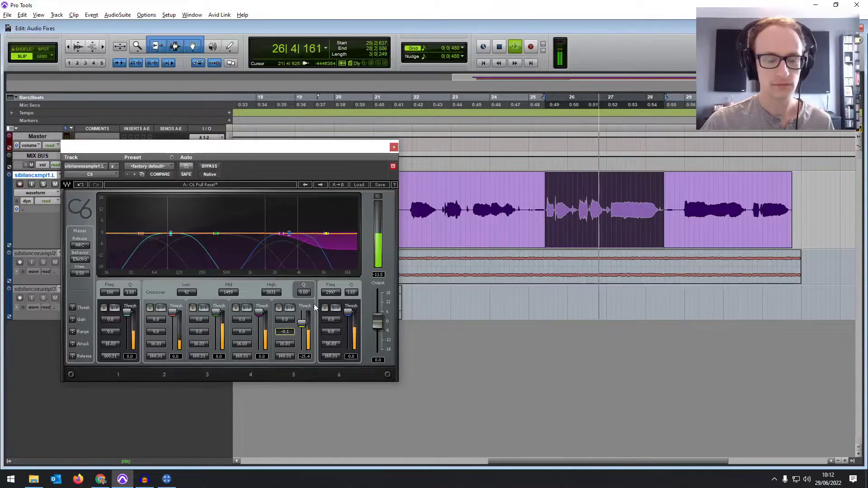
pyautogui.moveTo(606, 199); pyautogui.dragTo(577, 199)
# - Loop the selected passage while toggling C6 bypass to compare processed and unprocessed vocal
pyautogui.click(207, 167)
pyautogui.press('space')
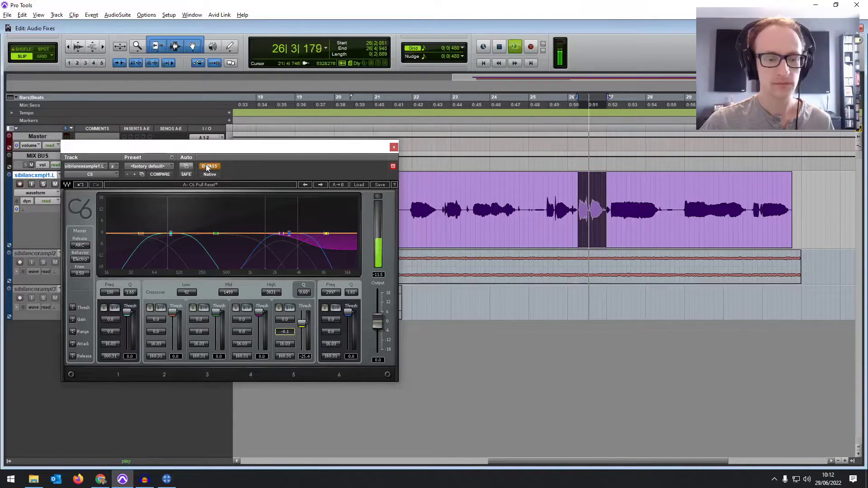
pyautogui.click(207, 167)
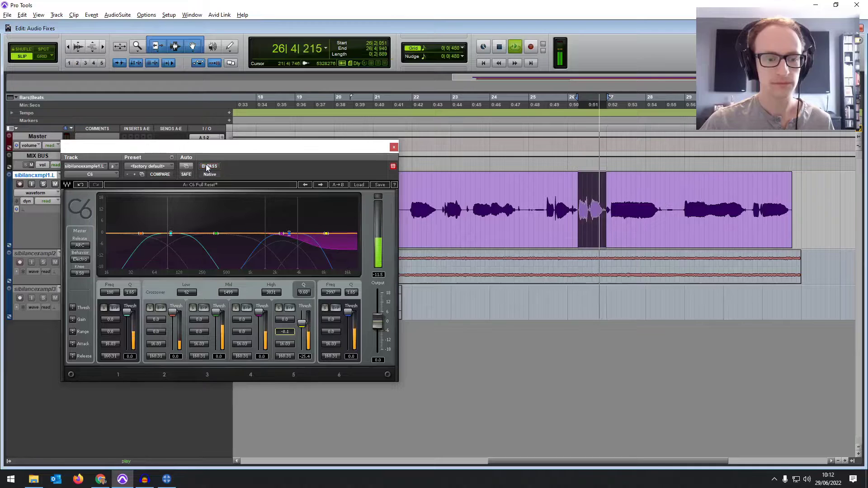
pyautogui.press('space')
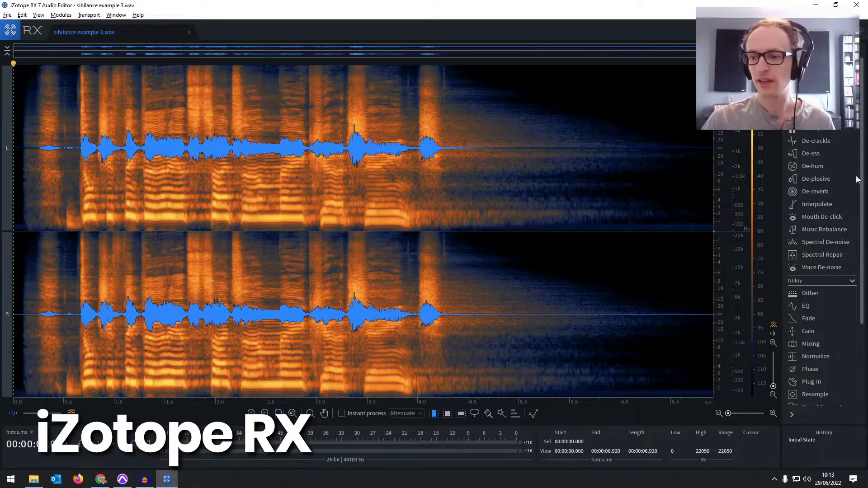
# - Select the speech from 0 to 4.962 s and play it
pyautogui.click(138, 112)
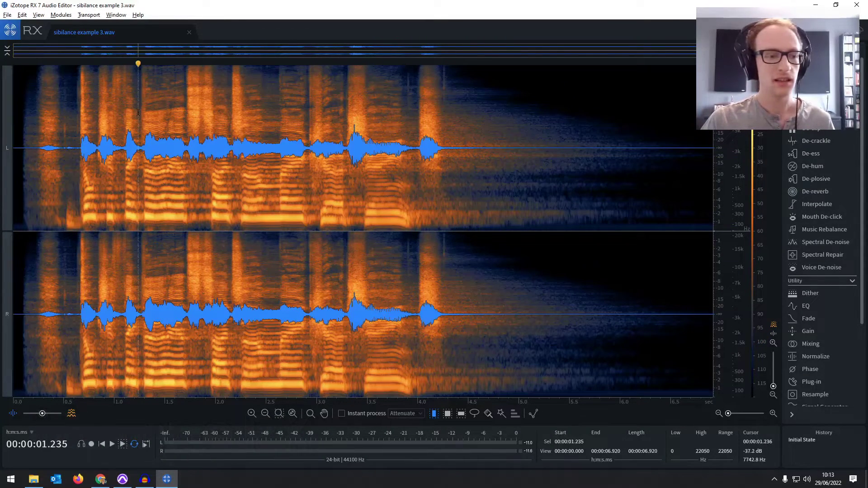
pyautogui.click(71, 113)
pyautogui.click(515, 142)
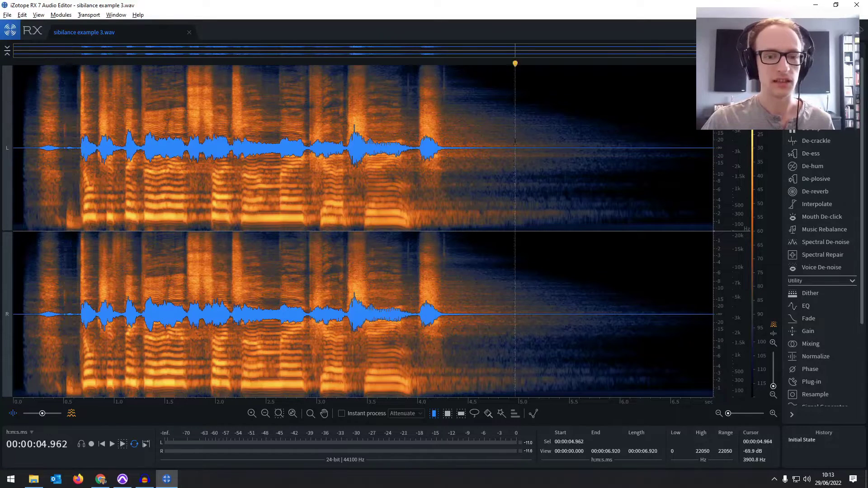
pyautogui.moveTo(515, 142); pyautogui.dragTo(12, 149)
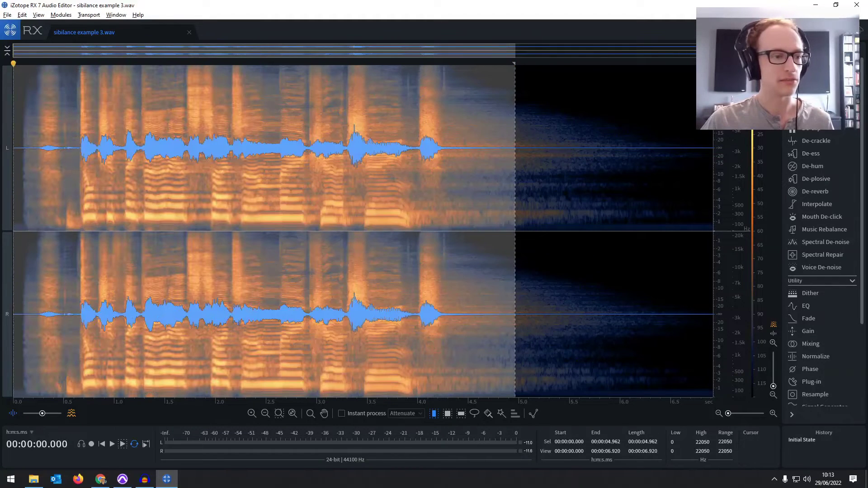
pyautogui.press('space')
# - Open De-ess with Output ess only, -7.6 dB threshold and 800 Hz cutoff, and preview the removed sibilance
pyautogui.click(810, 154)
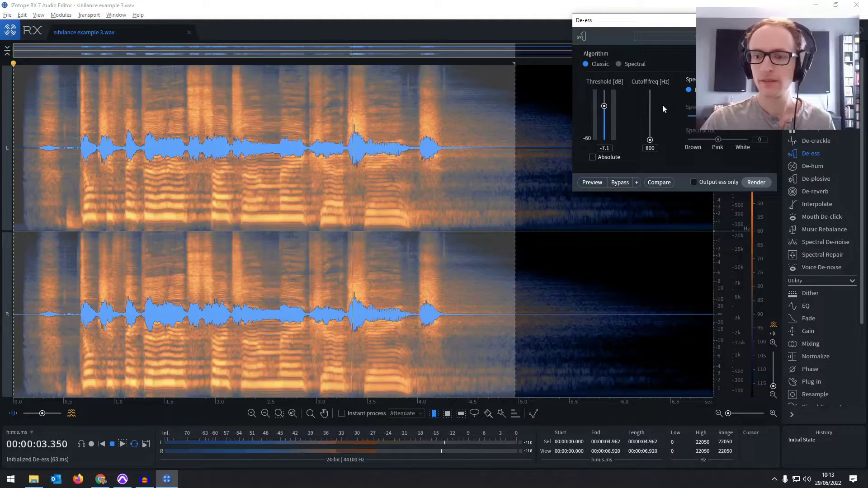
pyautogui.press('space')
pyautogui.moveTo(633, 20); pyautogui.dragTo(576, 34)
pyautogui.click(637, 196)
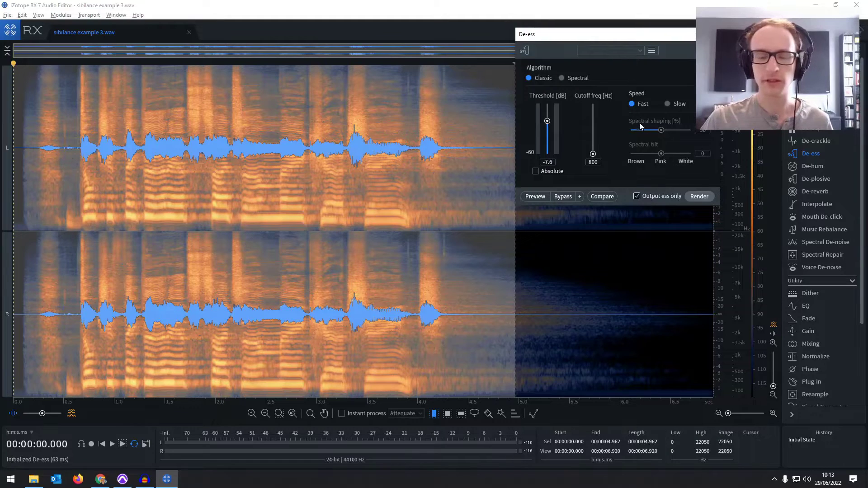
pyautogui.press('space')
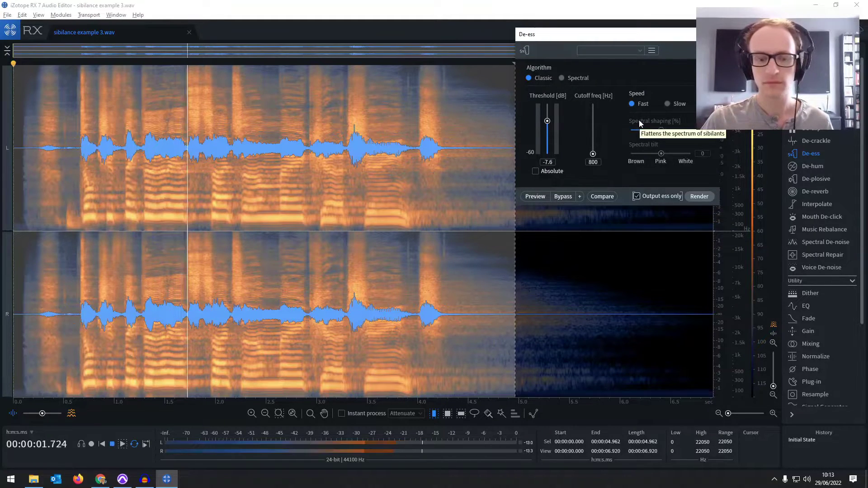
pyautogui.press('space')
pyautogui.click(537, 198)
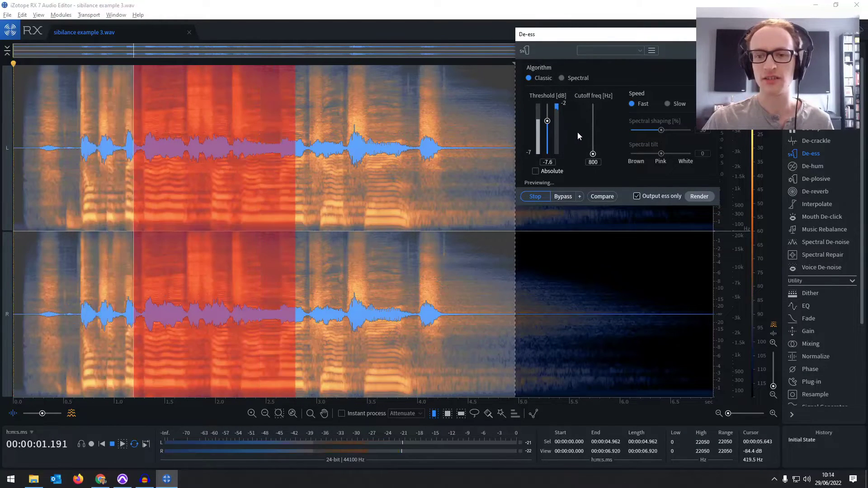
pyautogui.press('space')
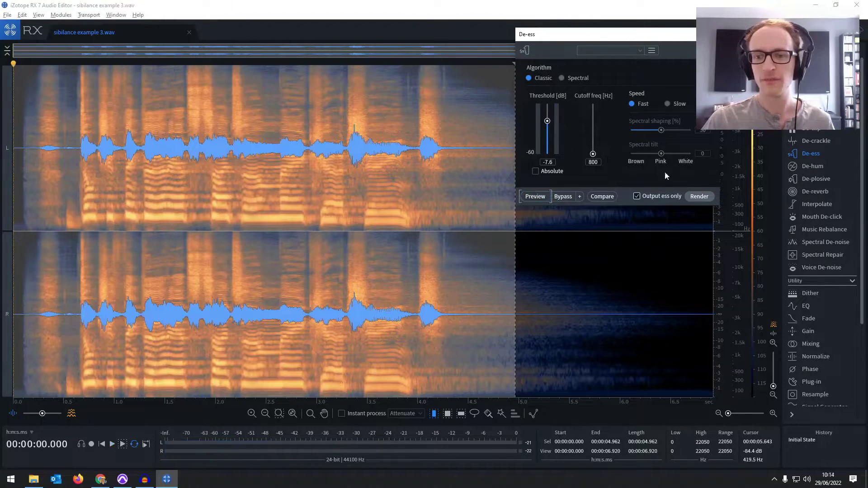
# - Undo the ess-only render and render full de-essing with Output ess only turned off
pyautogui.click(691, 198)
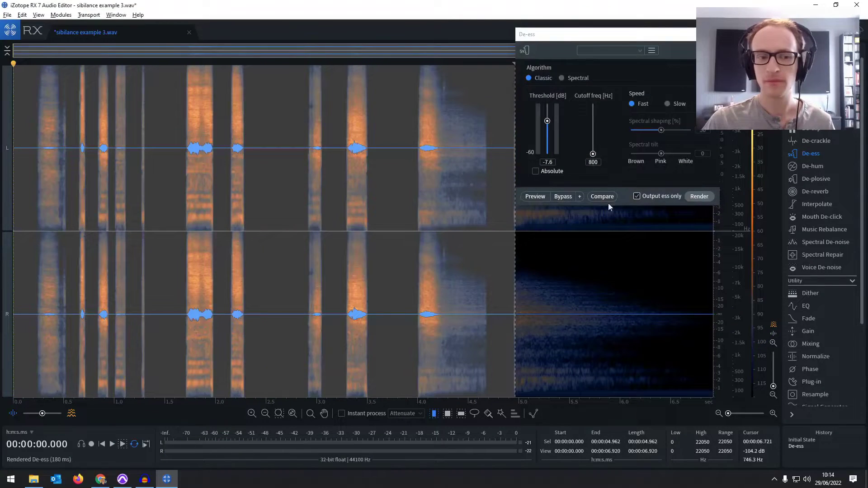
pyautogui.click(637, 197)
pyautogui.hotkey('ctrl', 'z')
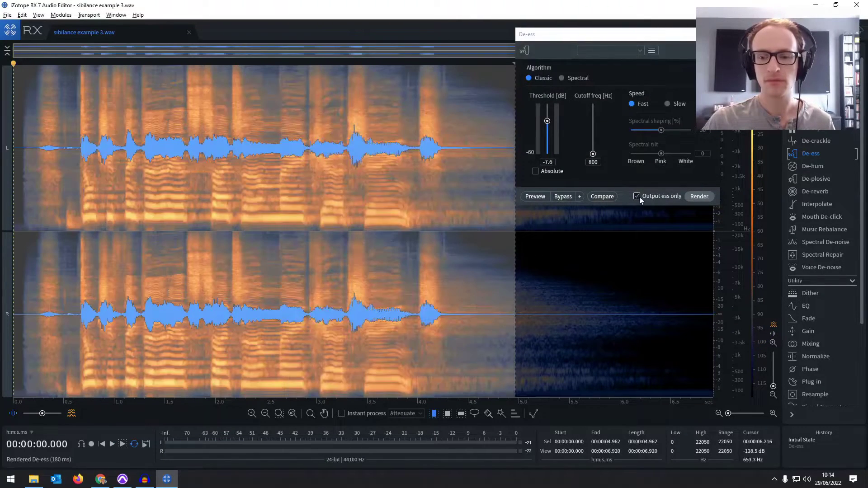
pyautogui.click(694, 198)
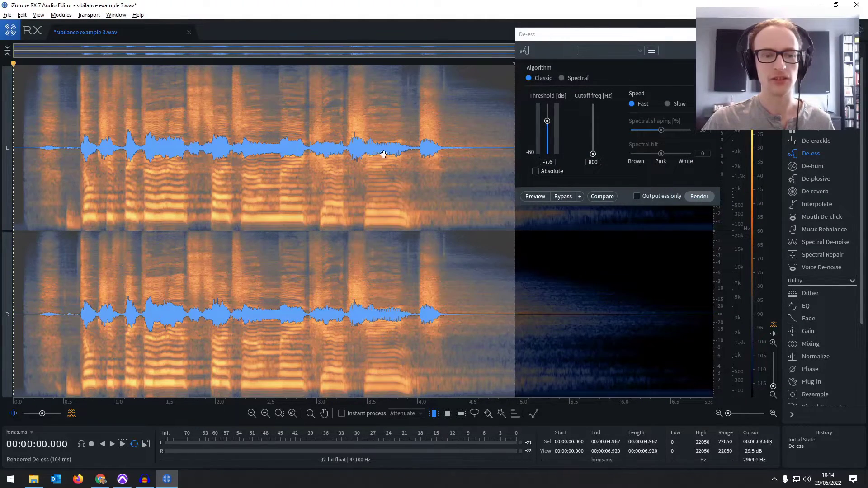
# - Compare the original and de-essed vocal by undoing and redoing during playback, ending undone
pyautogui.hotkey('ctrl', 'z')
pyautogui.press('space')
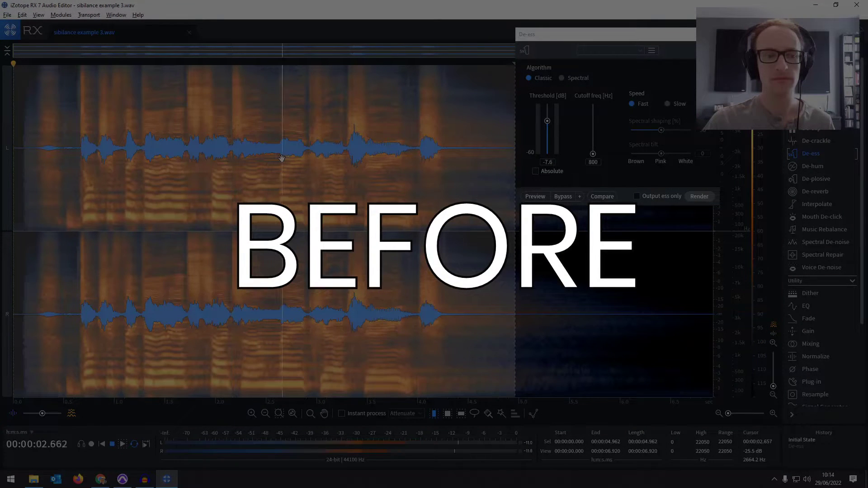
pyautogui.press('space')
pyautogui.hotkey('ctrl', 'shift', 'z')
pyautogui.press('space')
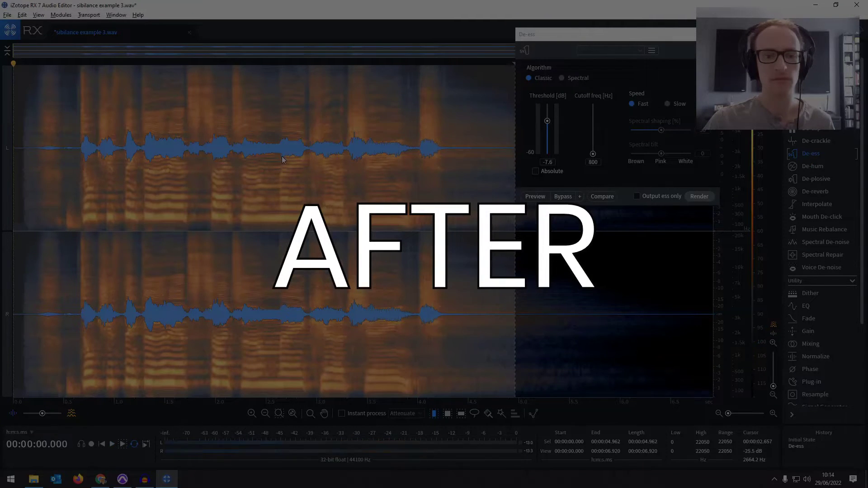
pyautogui.press('space')
pyautogui.hotkey('ctrl', 'z')
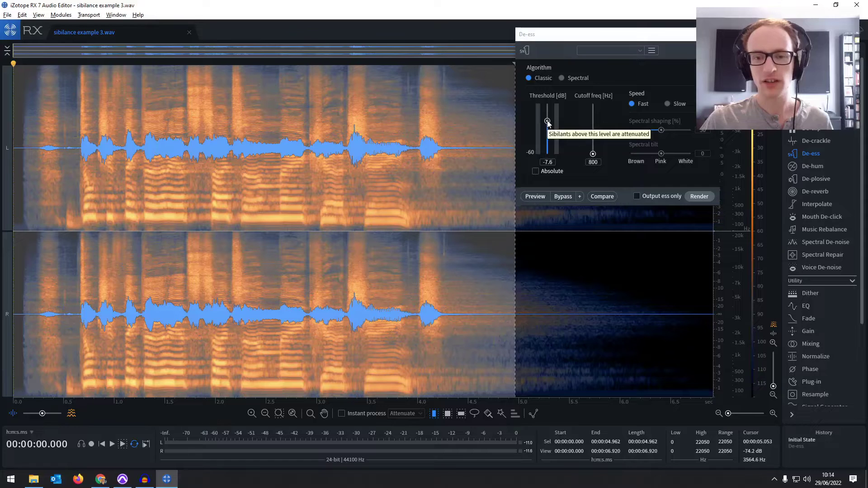
# - Raise threshold to -4.5 dB and cutoff to 3490 Hz, reapply the de-essing and play it
pyautogui.moveTo(547, 121); pyautogui.dragTo(547, 115)
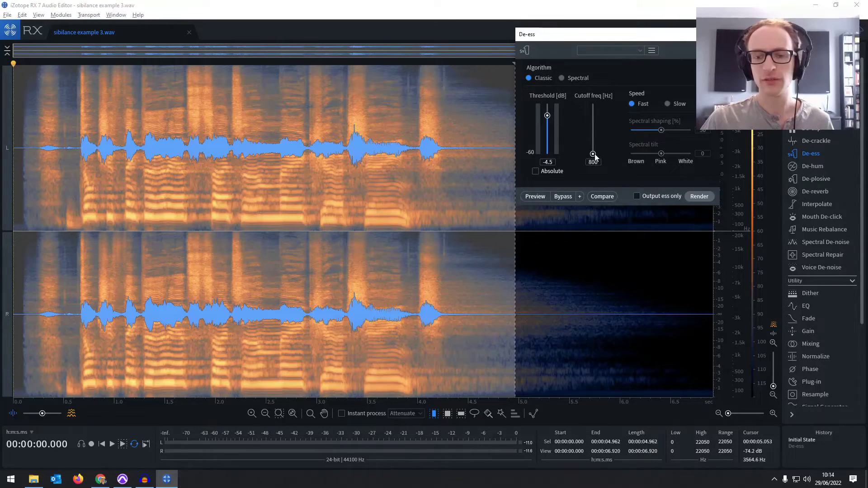
pyautogui.moveTo(593, 157); pyautogui.dragTo(594, 130)
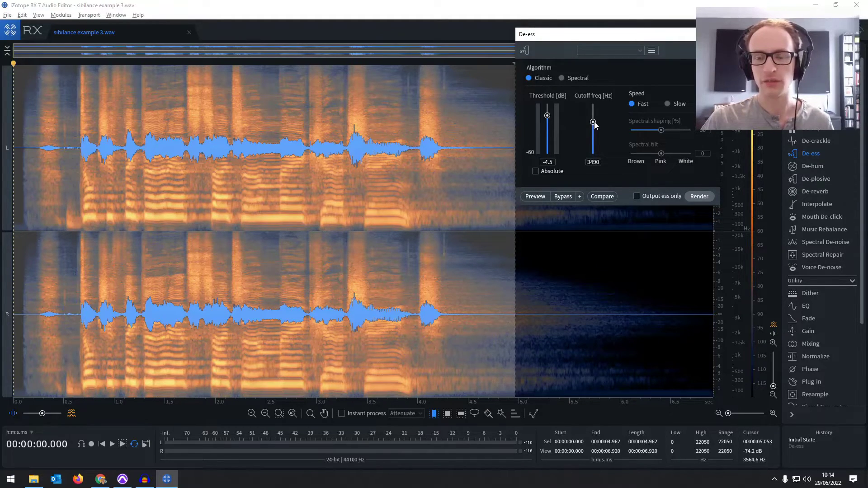
pyautogui.hotkey('ctrl', 'y')
pyautogui.press('space')
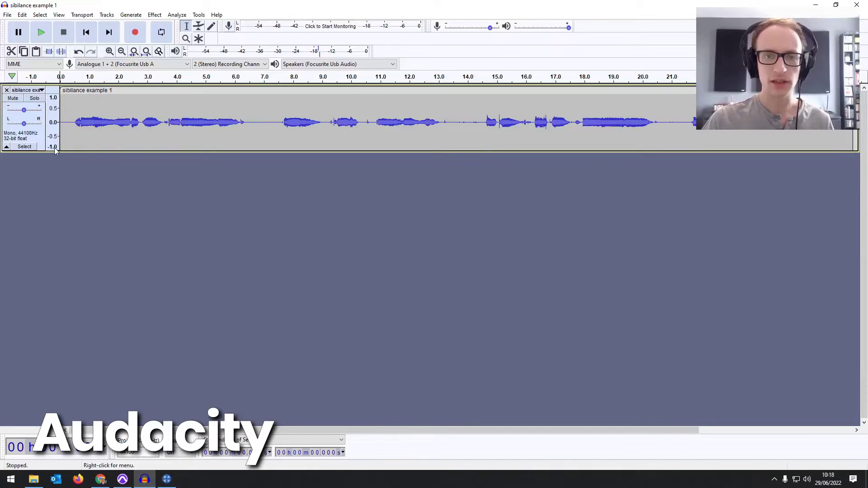
# - Enlarge the sibilance example 1 track and play the harsh passage starting at 16.247 s
pyautogui.moveTo(42, 152); pyautogui.dragTo(43, 277)
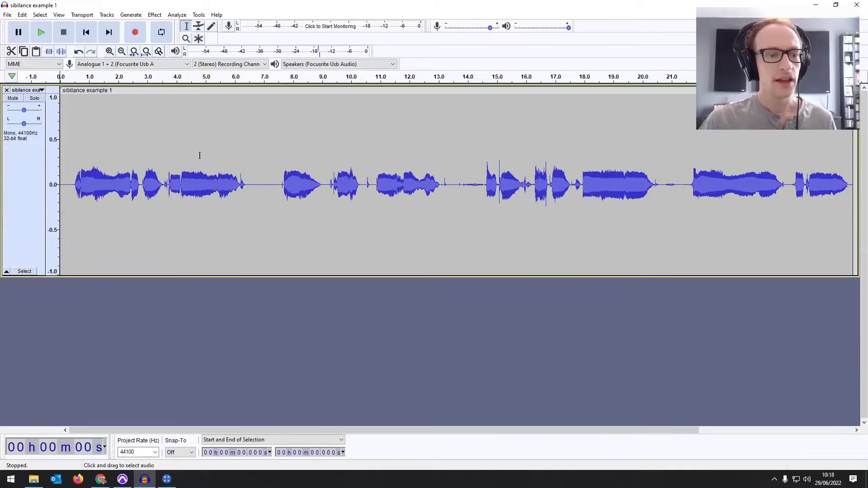
pyautogui.click(269, 156)
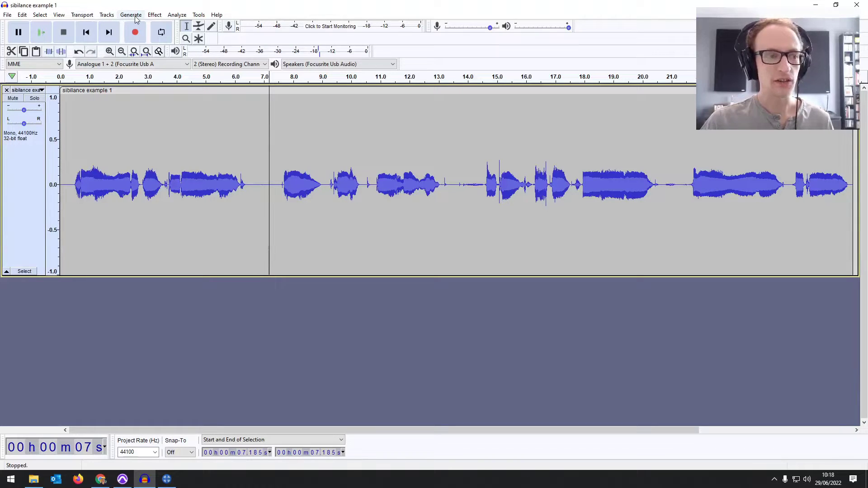
pyautogui.click(102, 131)
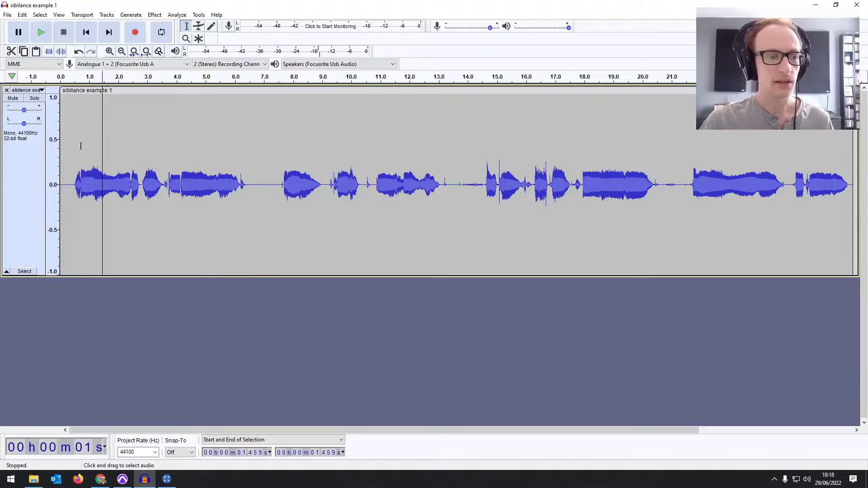
pyautogui.click(533, 177)
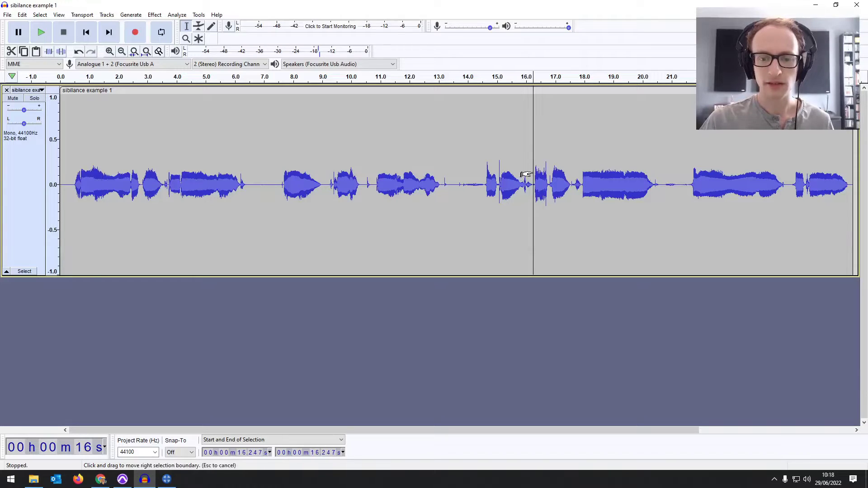
pyautogui.press('space')
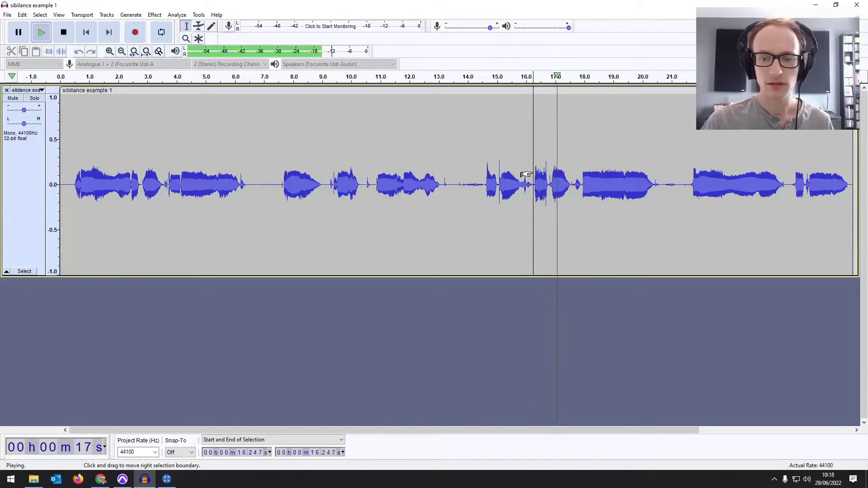
pyautogui.press('space')
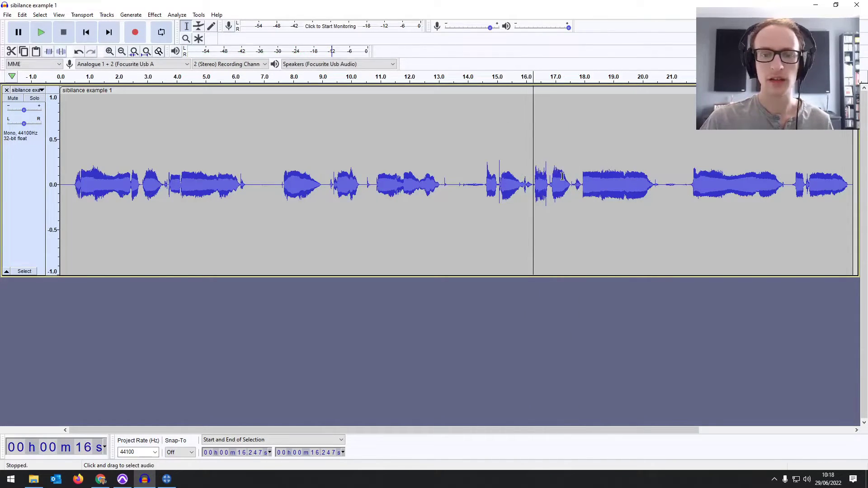
# - Select the sibilant stretch from 16.232 s to 17.535 s and open Effect > Filter Curve EQ for it
pyautogui.click(152, 16)
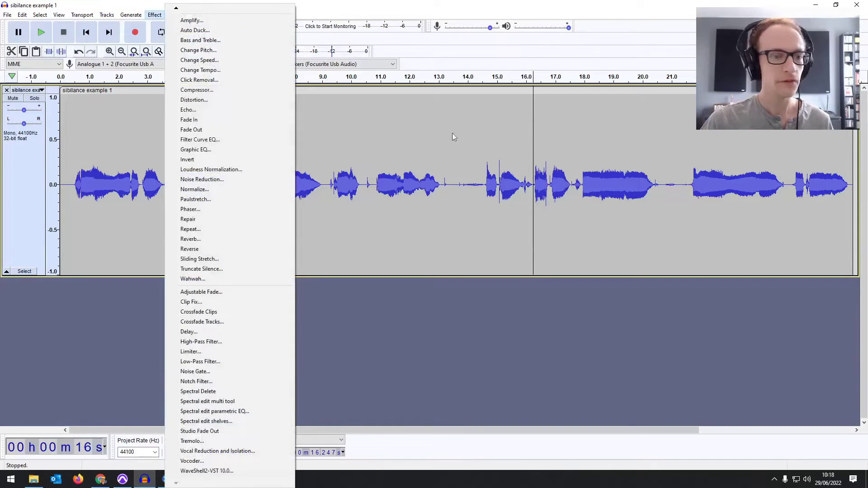
pyautogui.click(597, 189)
pyautogui.moveTo(533, 176); pyautogui.dragTo(571, 177)
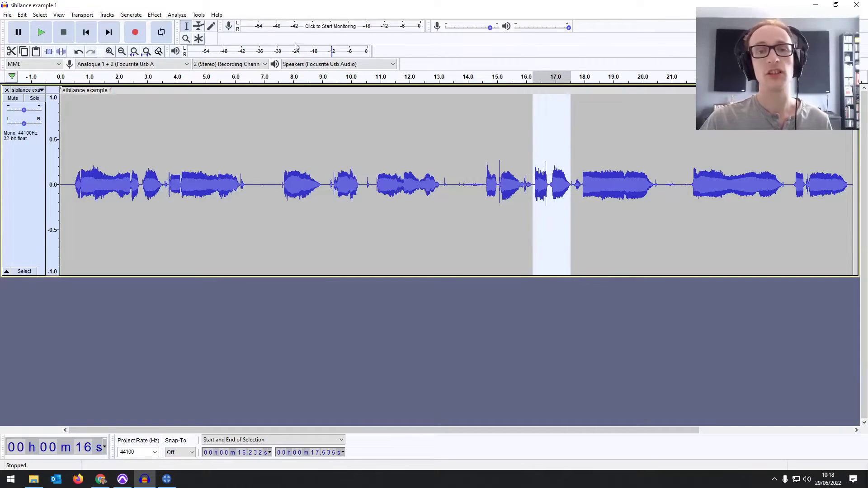
pyautogui.click(154, 15)
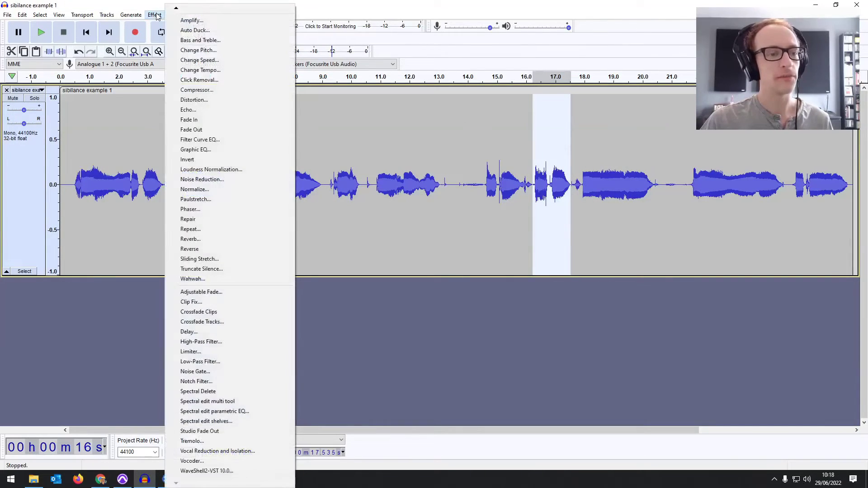
pyautogui.click(220, 140)
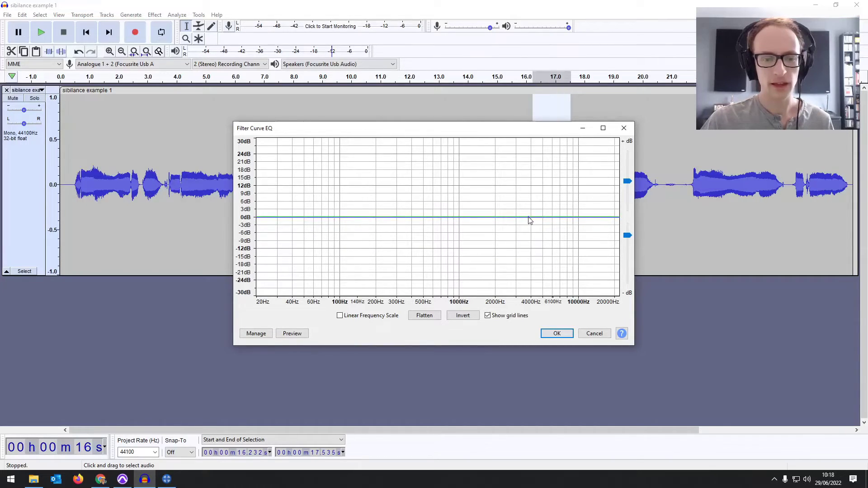
# - Pull the Filter Curve EQ down about 5–6 dB above roughly 4–5 kHz and apply it to the passage
pyautogui.moveTo(556, 225)
pyautogui.mouseDown()
pyautogui.moveTo(556, 234)
pyautogui.moveTo(544, 225)
pyautogui.mouseUp()
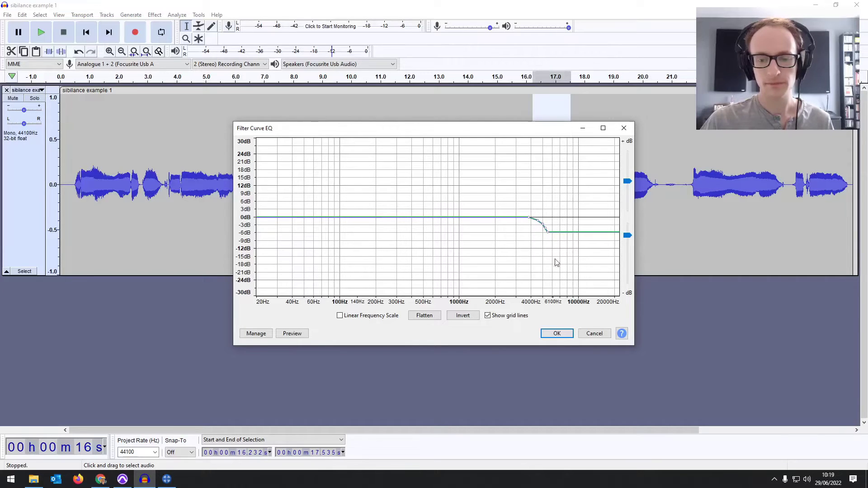
pyautogui.moveTo(542, 132); pyautogui.dragTo(352, 121)
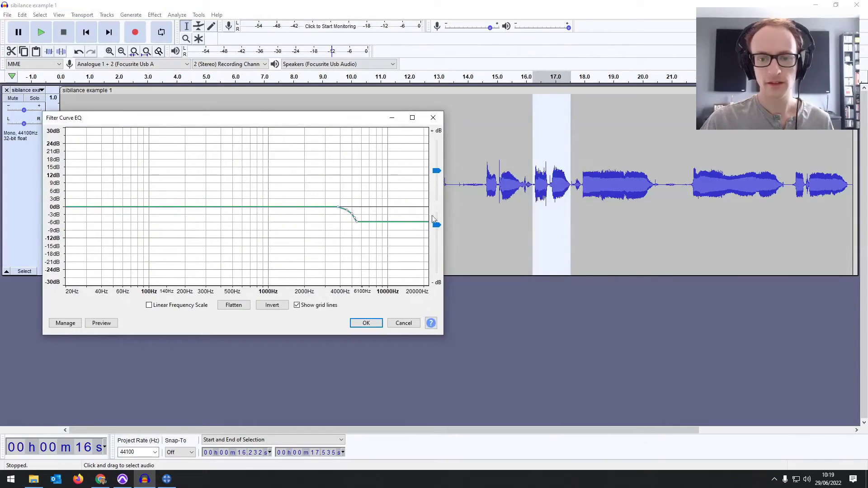
pyautogui.click(366, 322)
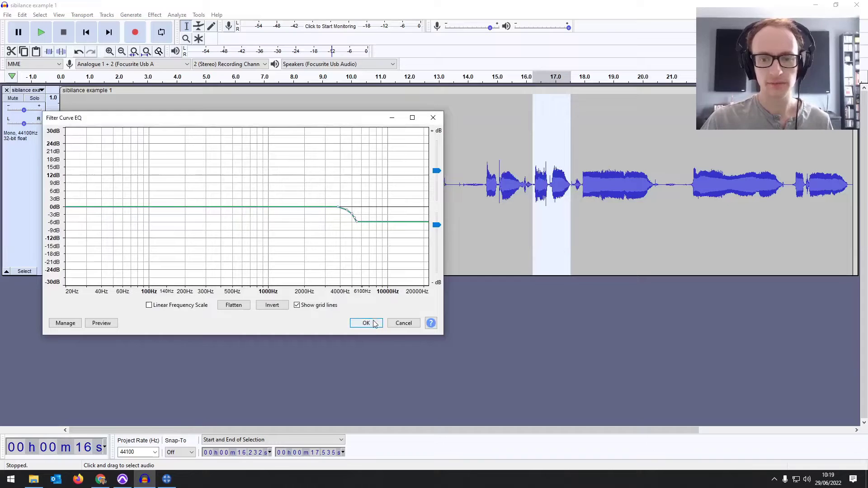
pyautogui.click(473, 149)
pyautogui.click(438, 142)
pyautogui.press('space')
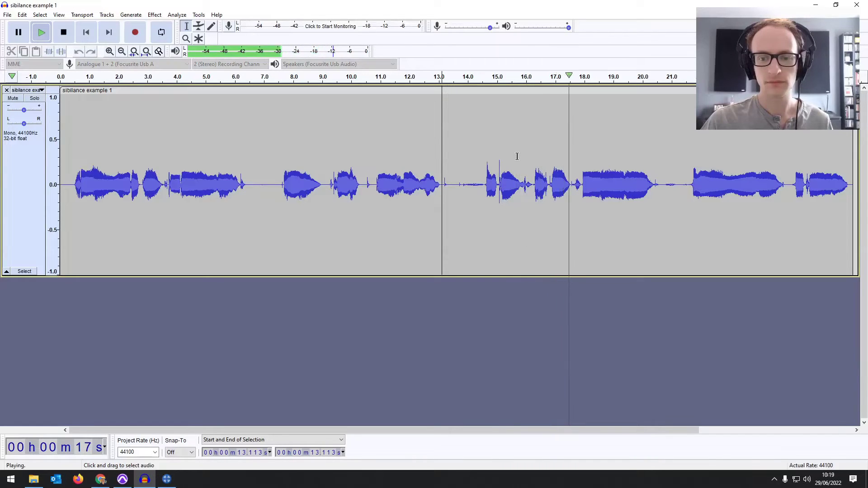
pyautogui.press('space')
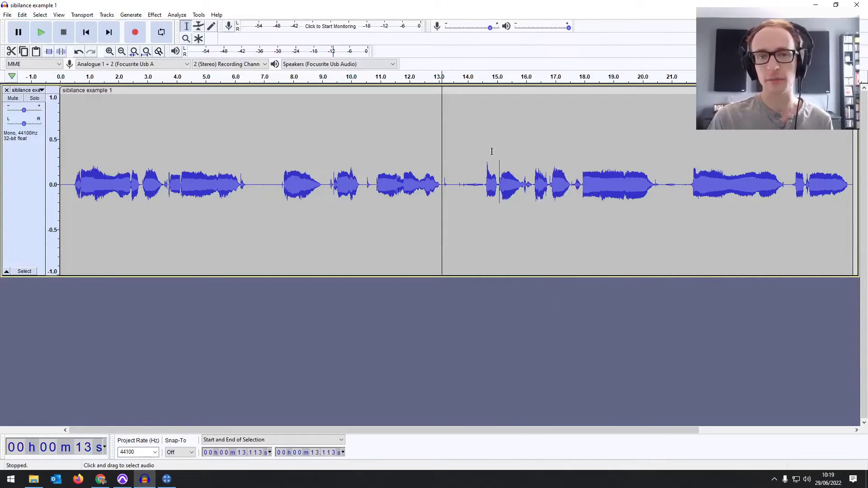